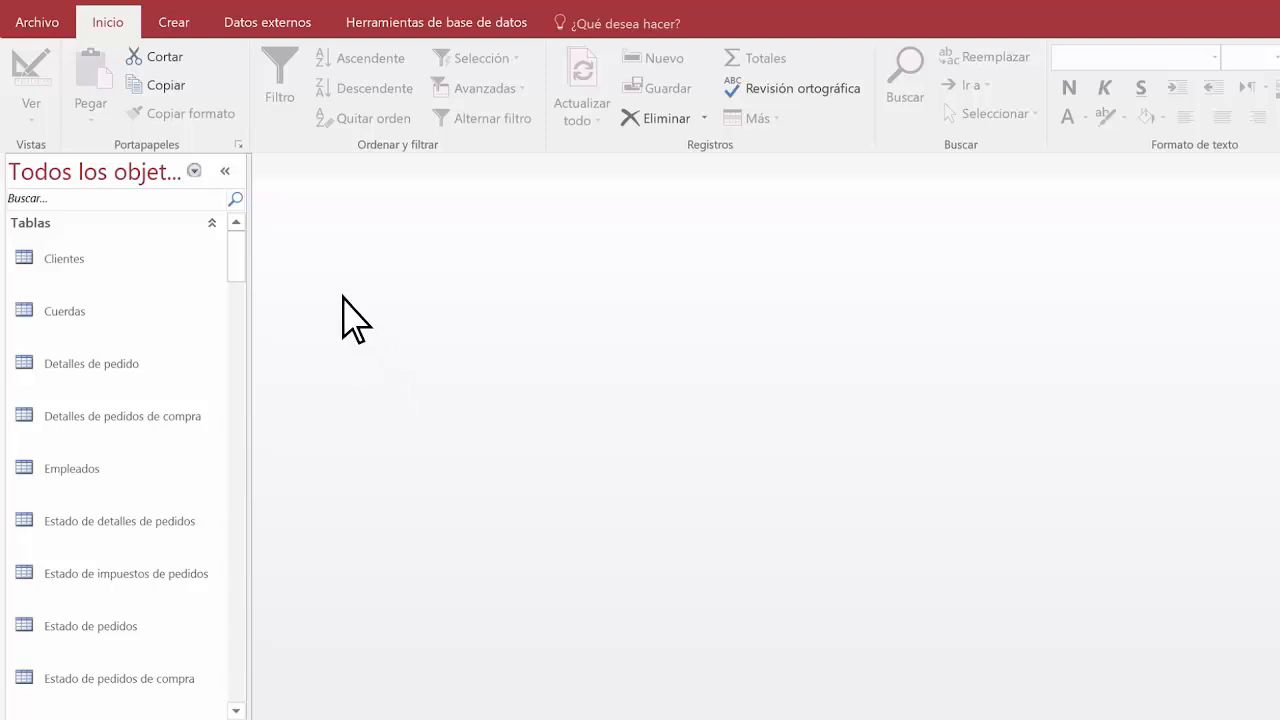
# Create a new query in Design view and add the Pedidos table to it.
pyautogui.click(169, 22)
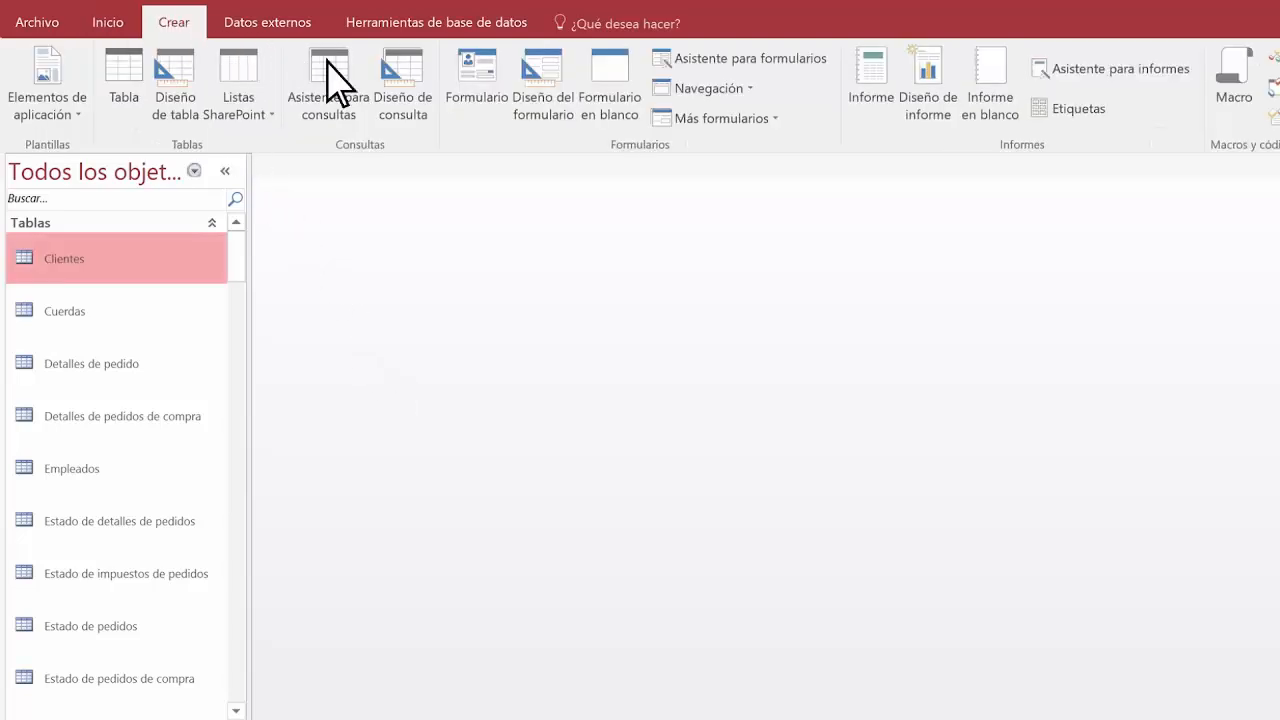
pyautogui.click(404, 80)
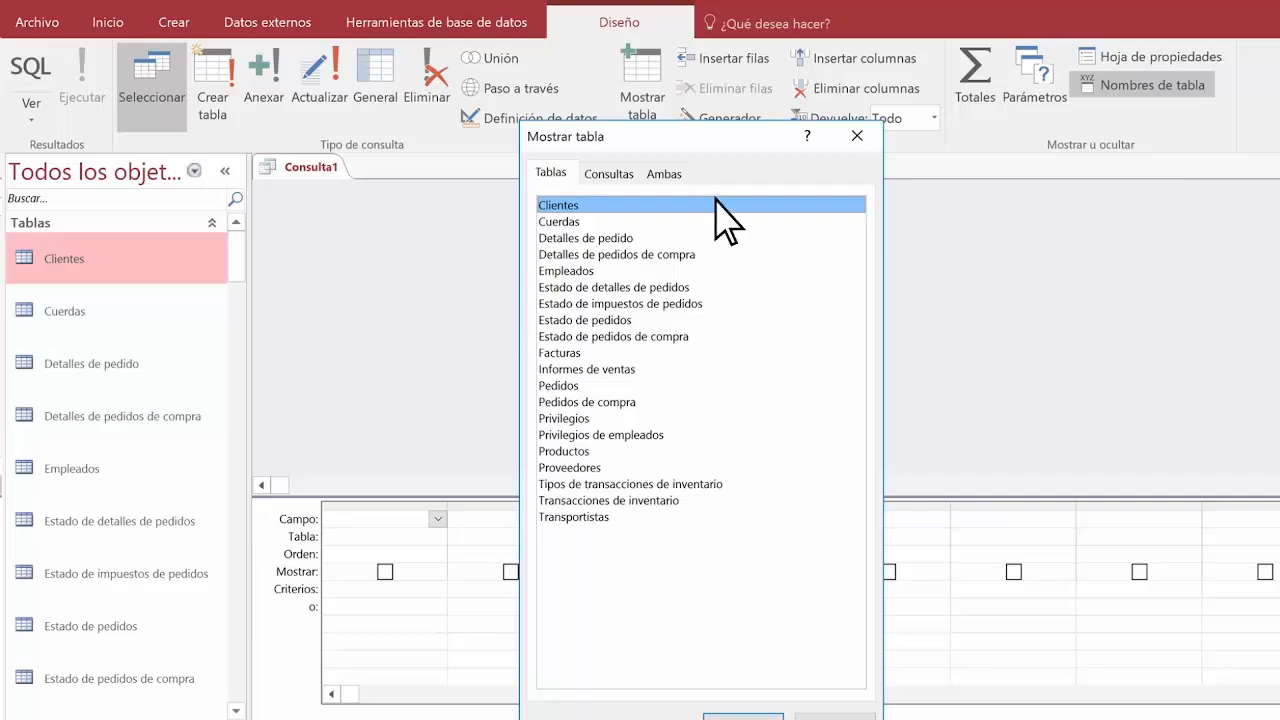
pyautogui.click(857, 135)
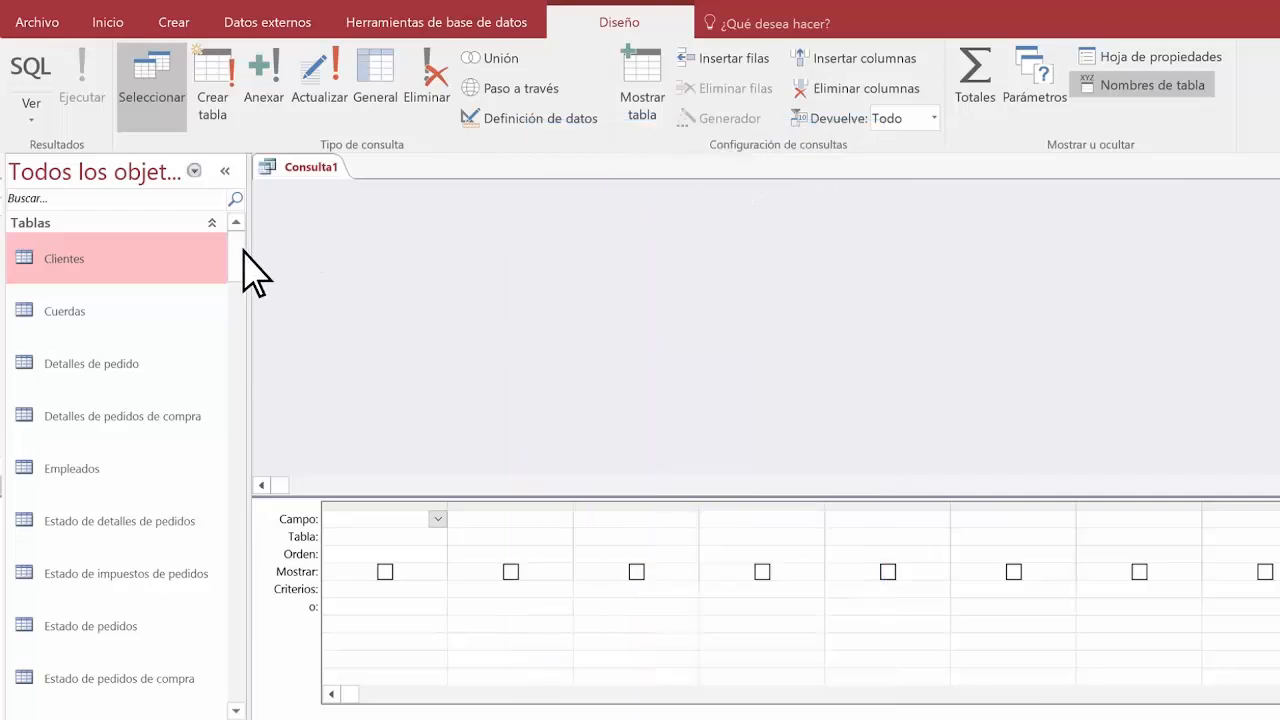
pyautogui.scroll(-1, 243, 290)
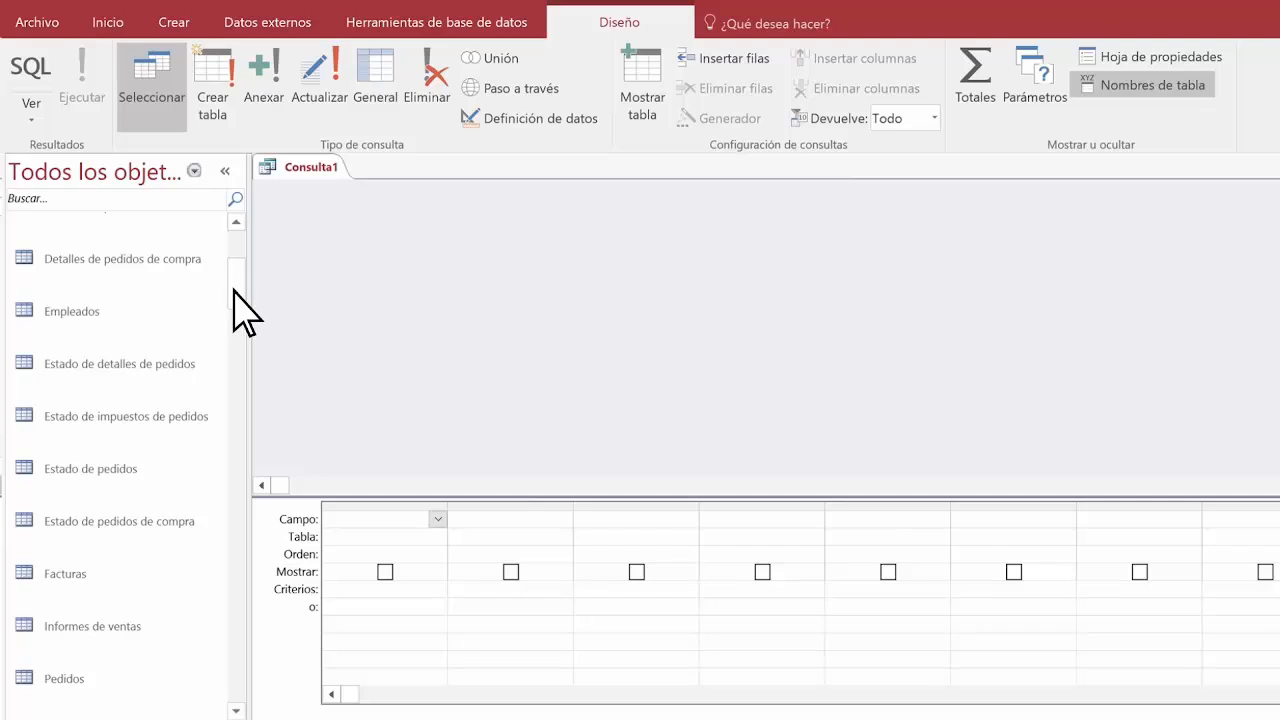
pyautogui.click(122, 679)
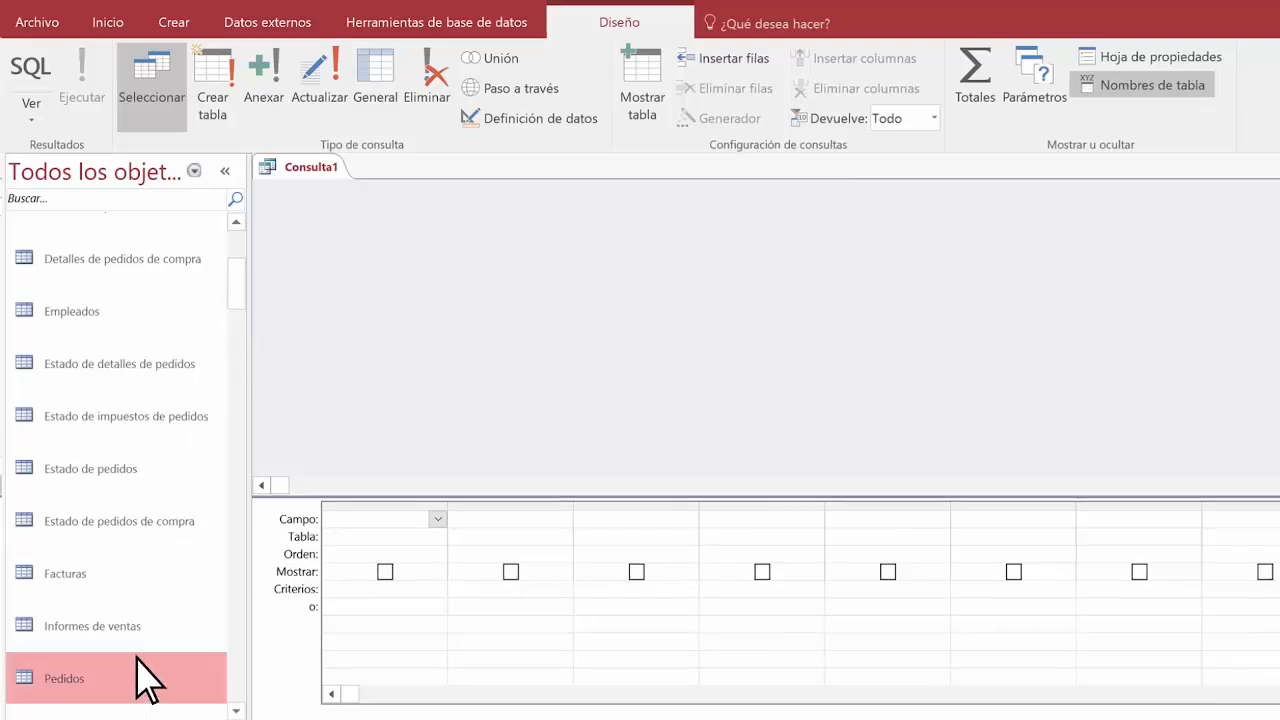
pyautogui.moveTo(145, 680); pyautogui.dragTo(576, 348)
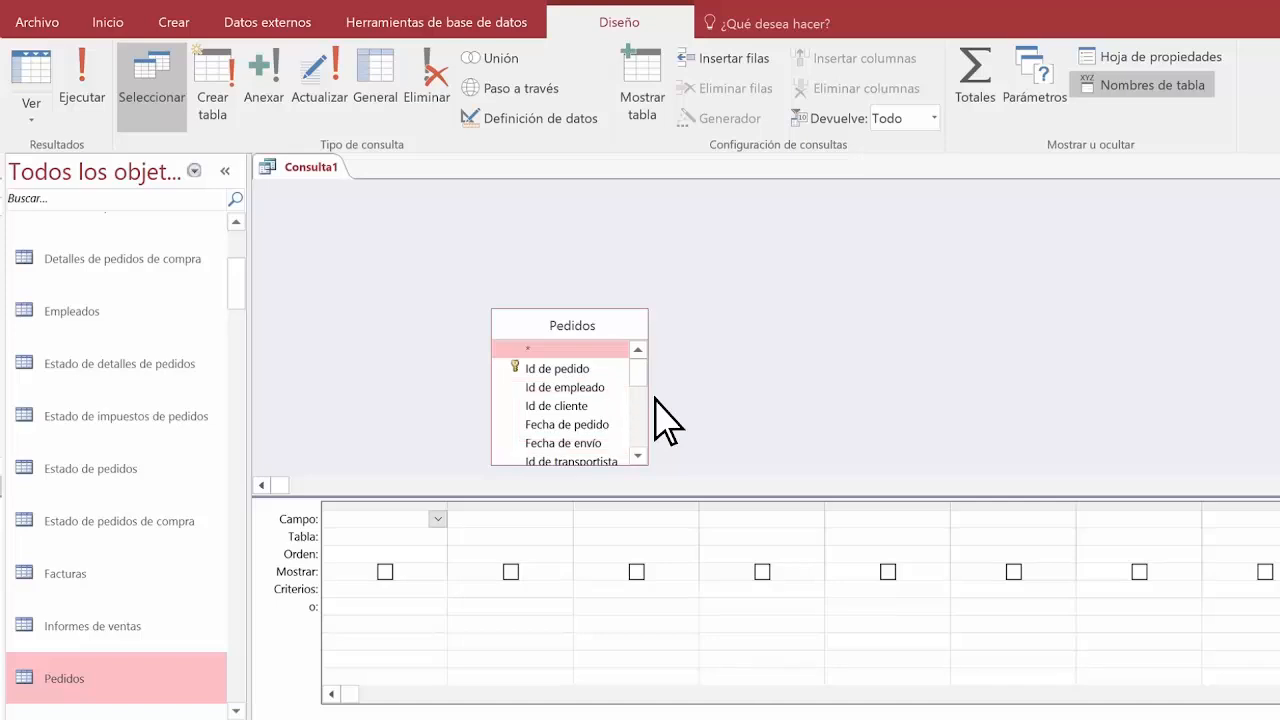
# Add the Id de cliente and Fecha de pedido fields to the query grid and run the query.
pyautogui.doubleClick(558, 405)
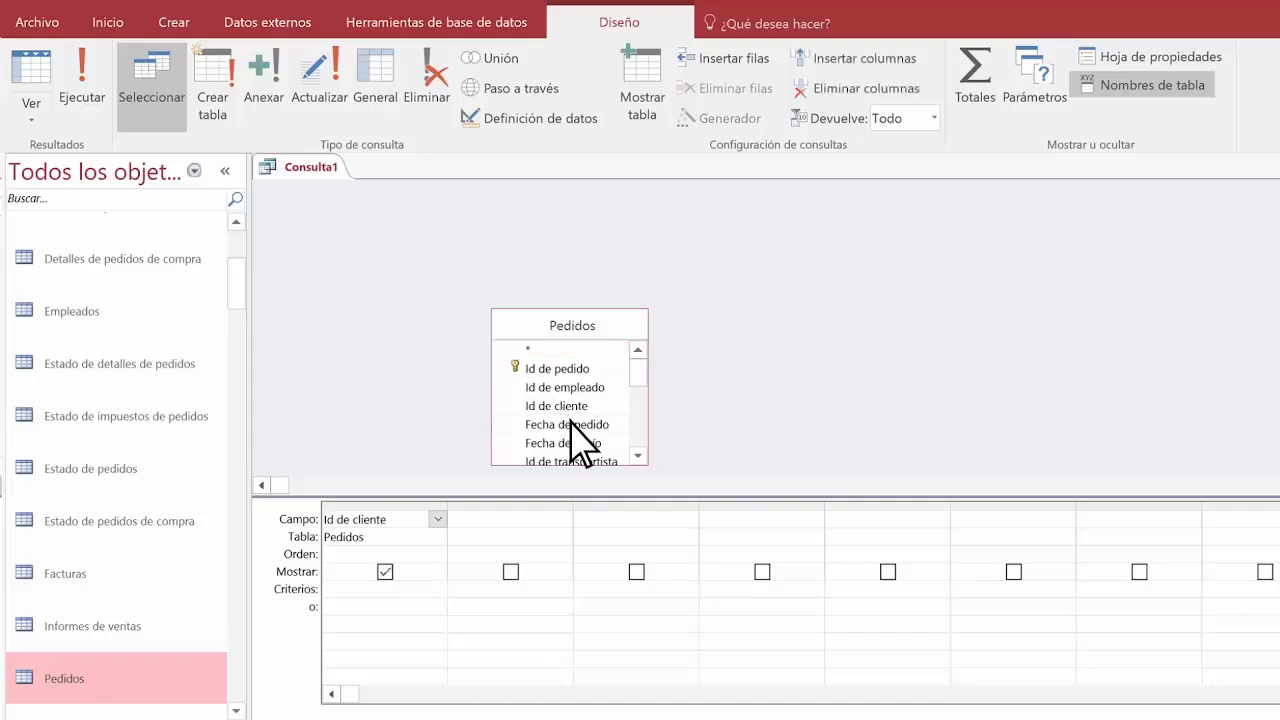
pyautogui.click(571, 424)
pyautogui.moveTo(571, 421); pyautogui.dragTo(539, 522)
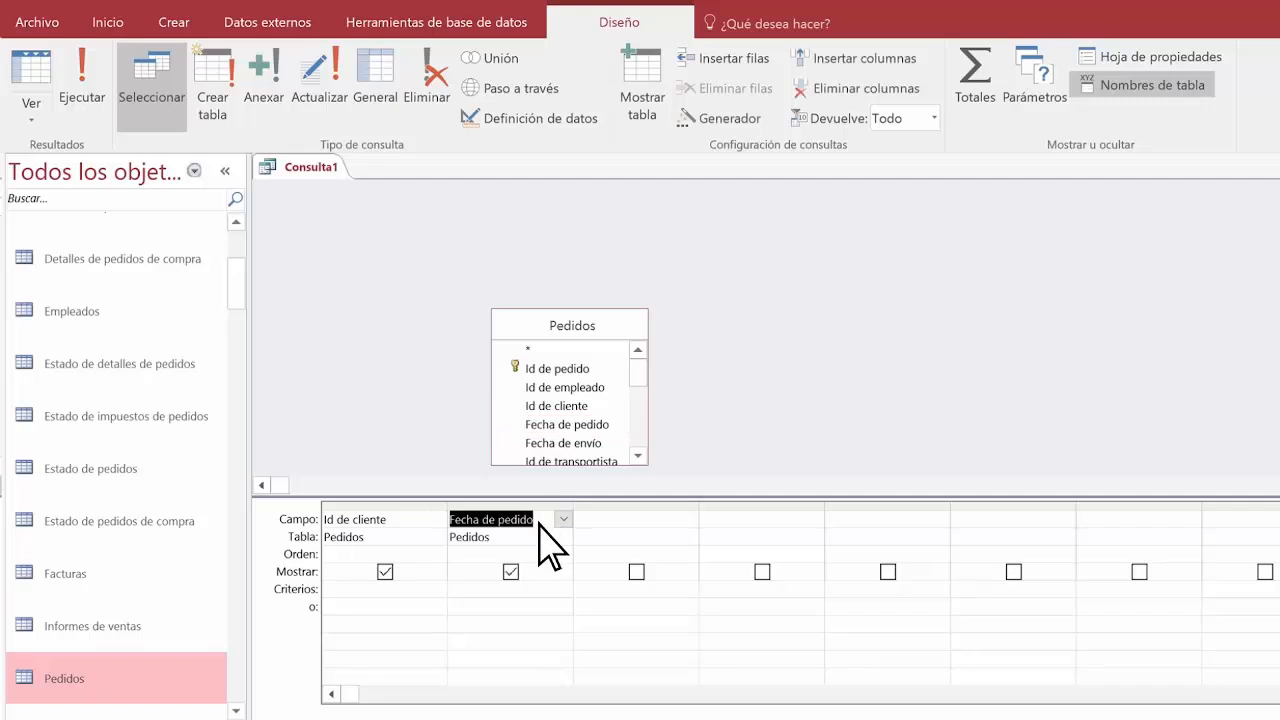
pyautogui.click(82, 105)
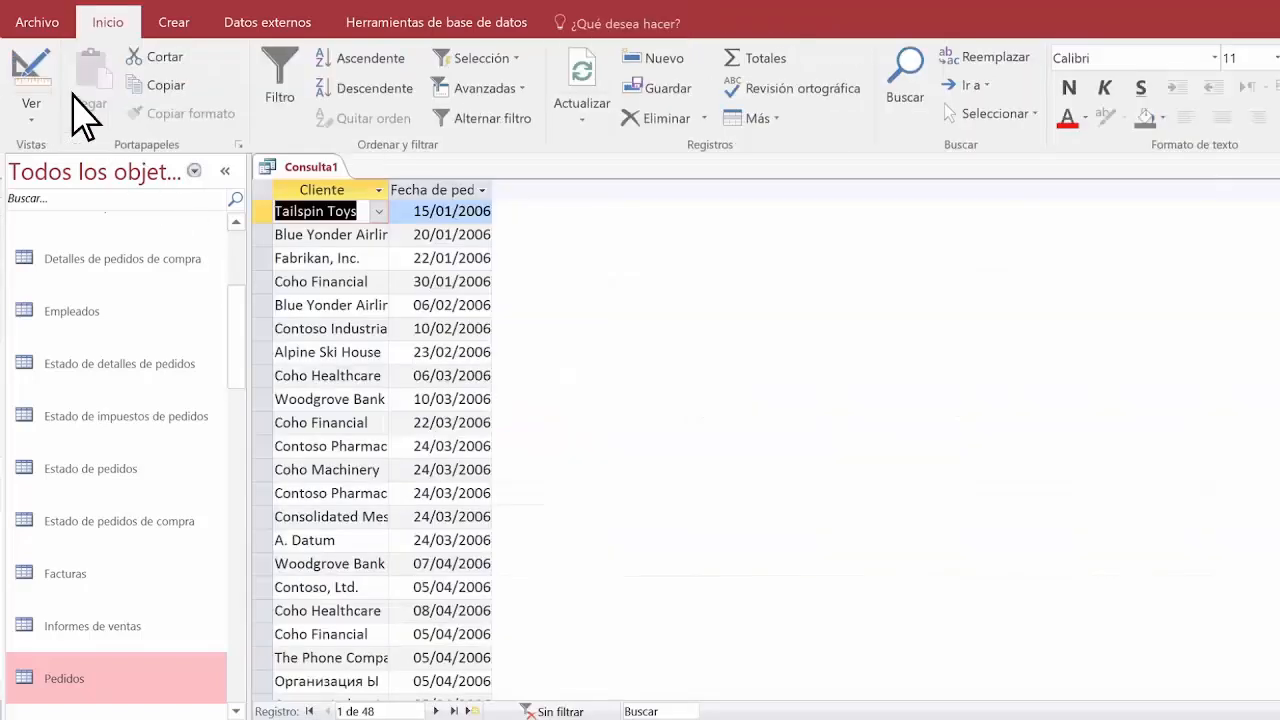
# Filter the Cliente column of the query results to show only Tailspin Toys.
pyautogui.click(379, 191)
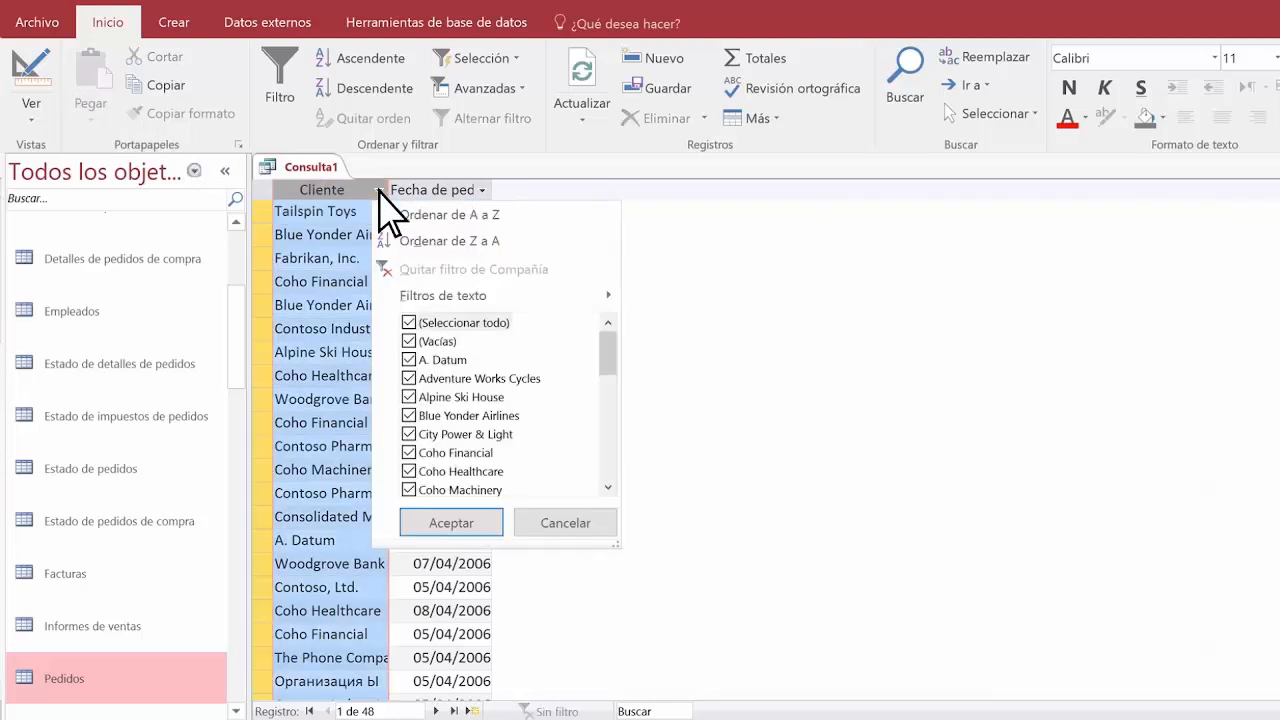
pyautogui.click(409, 323)
pyautogui.moveTo(608, 357); pyautogui.dragTo(612, 465)
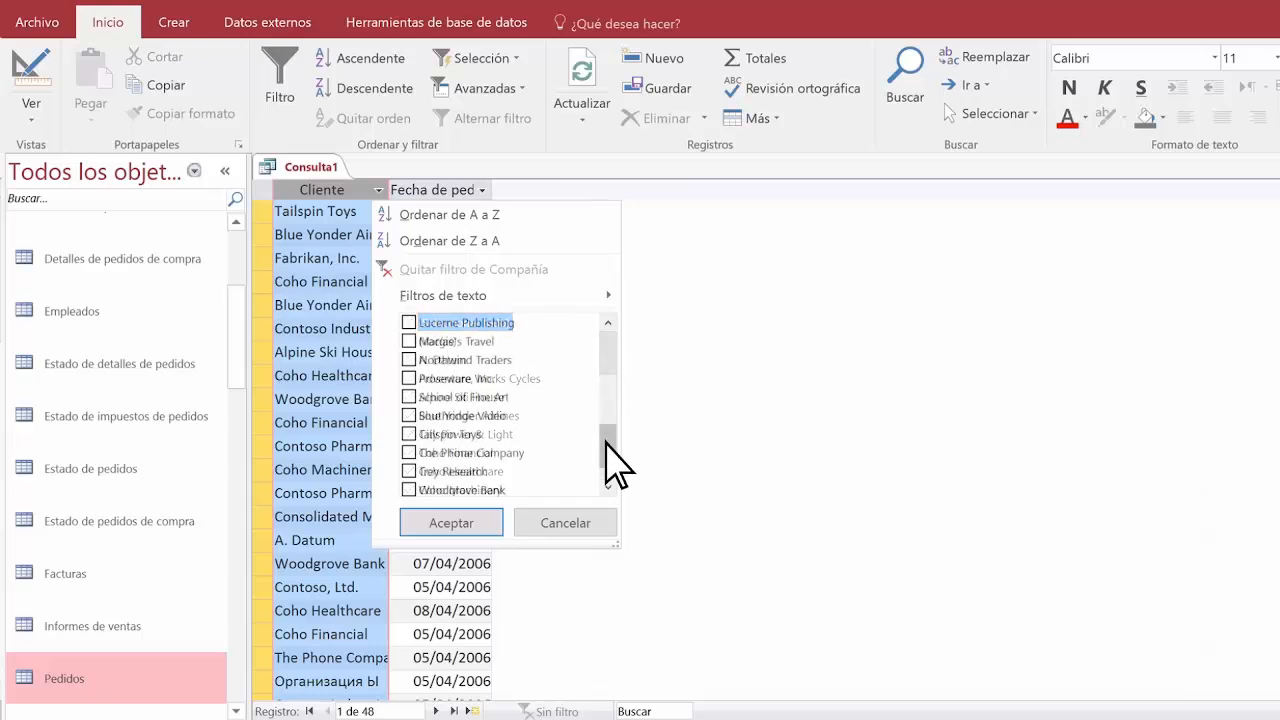
pyautogui.click(409, 434)
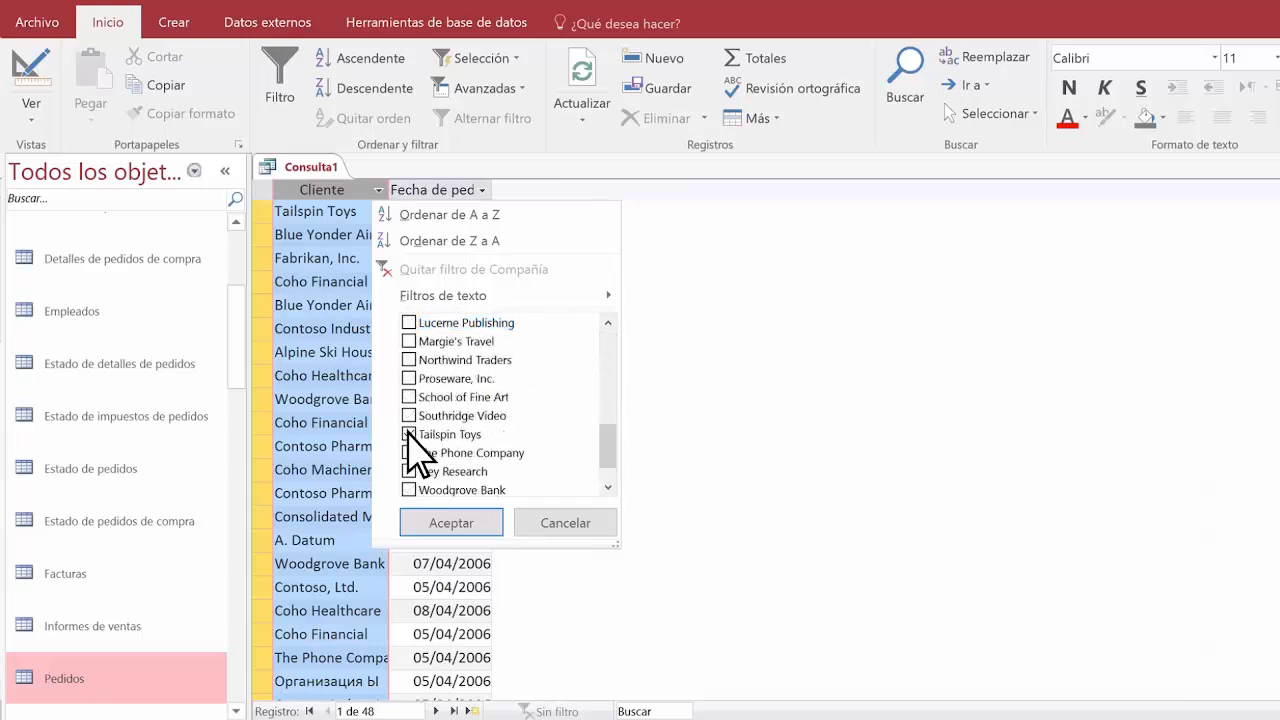
pyautogui.click(447, 520)
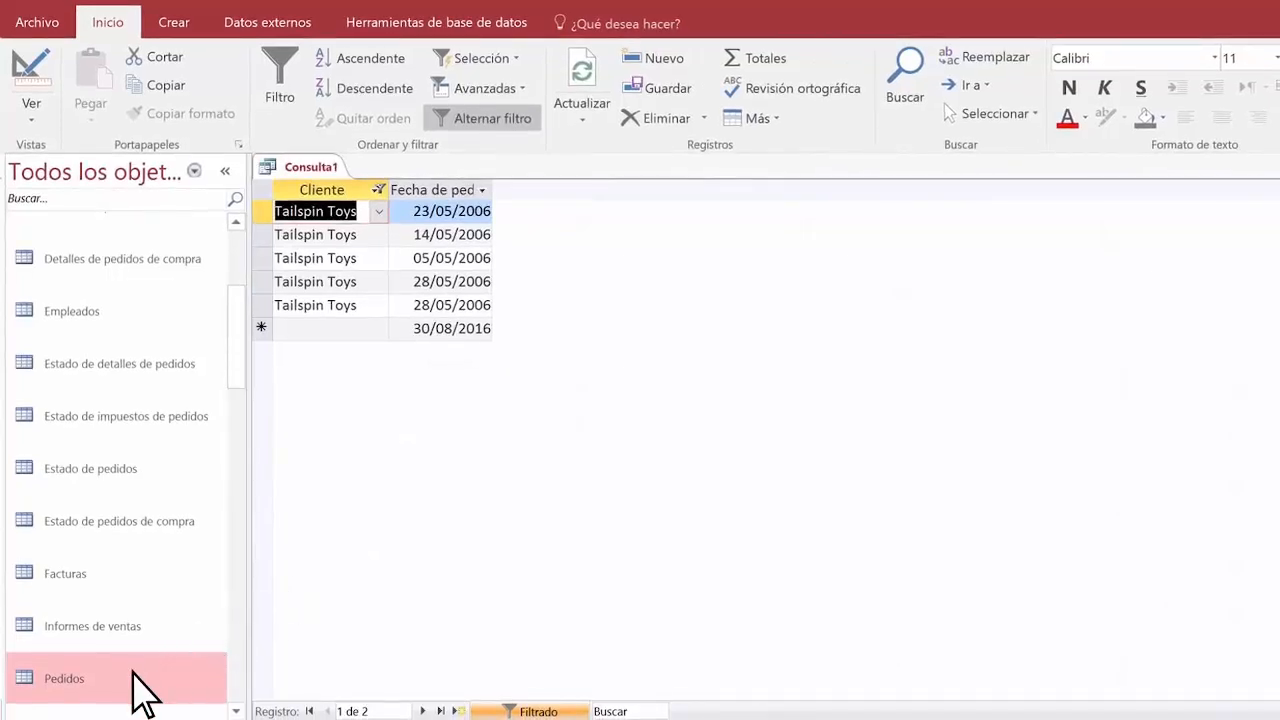
# Open the Pedidos table and check the data types of the Fecha de pedido and Cliente fields.
pyautogui.doubleClick(140, 690)
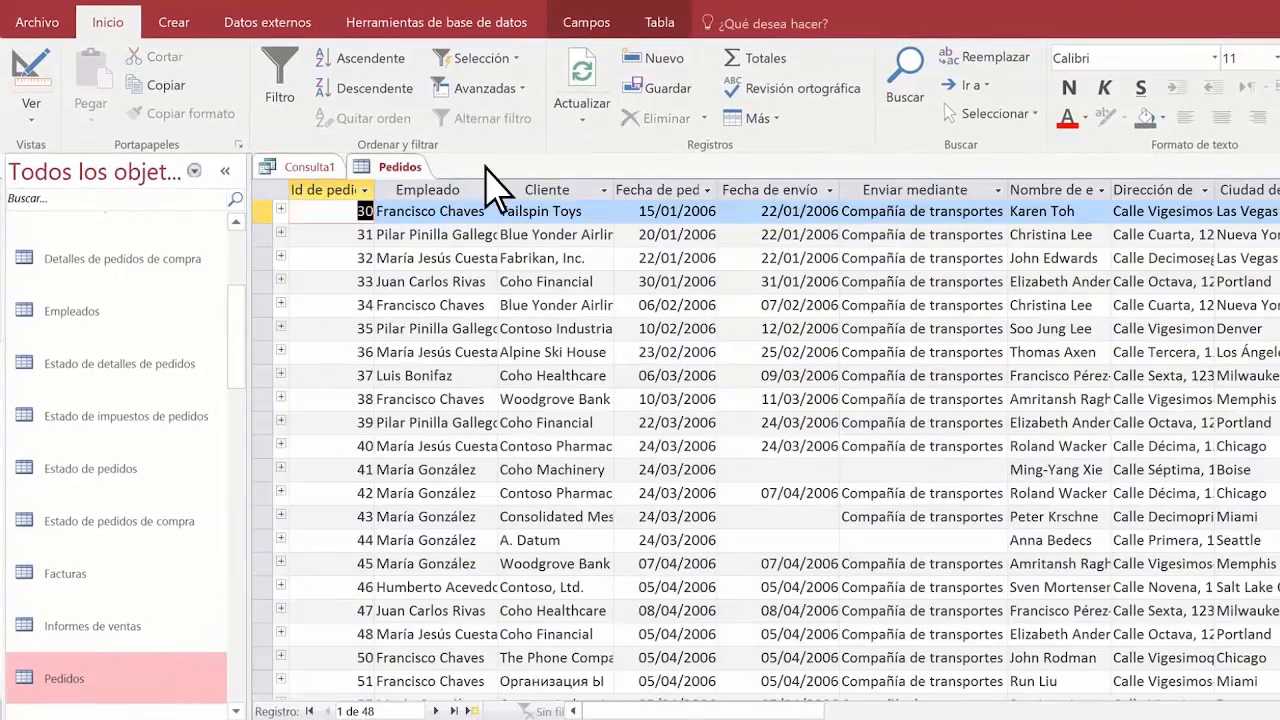
pyautogui.click(586, 24)
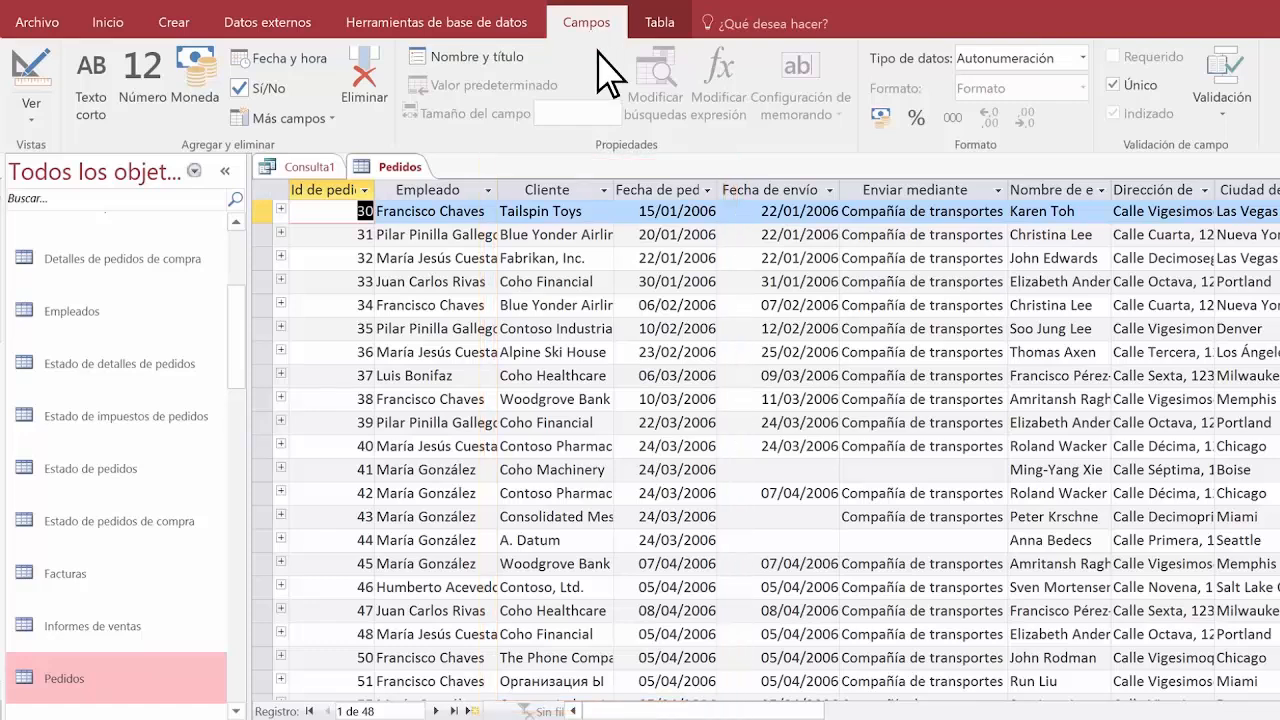
pyautogui.click(660, 190)
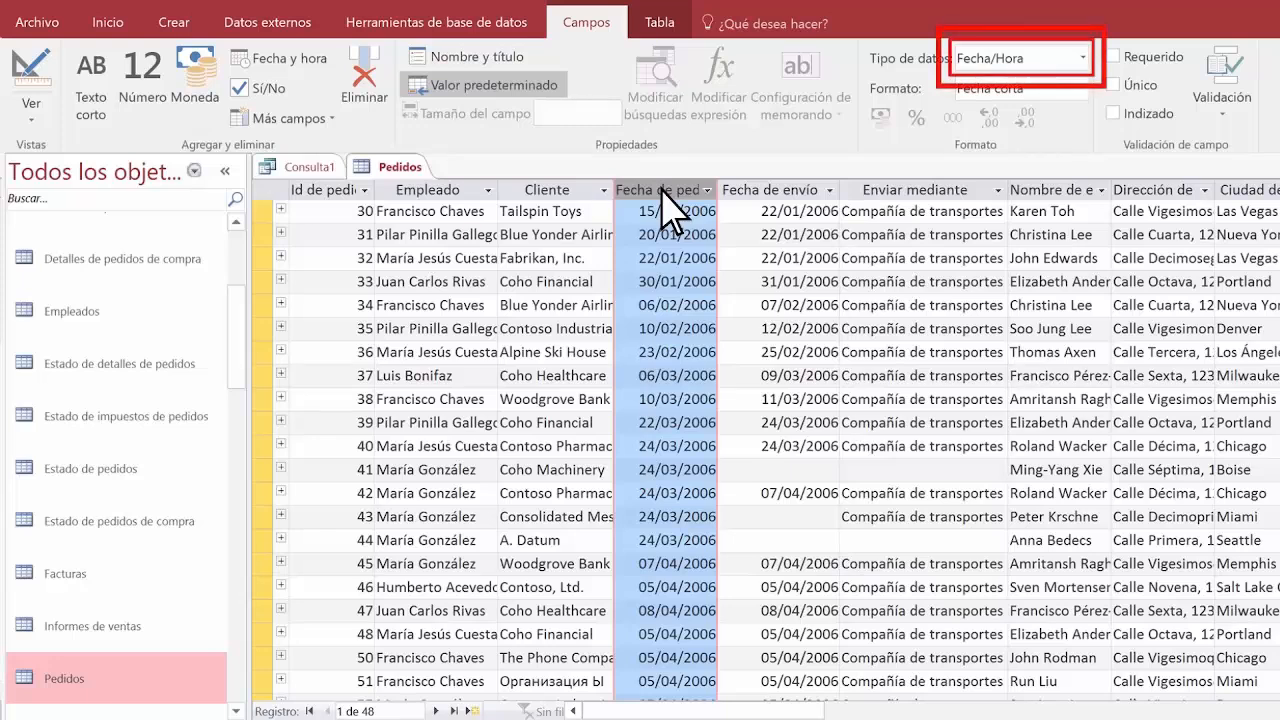
pyautogui.click(550, 195)
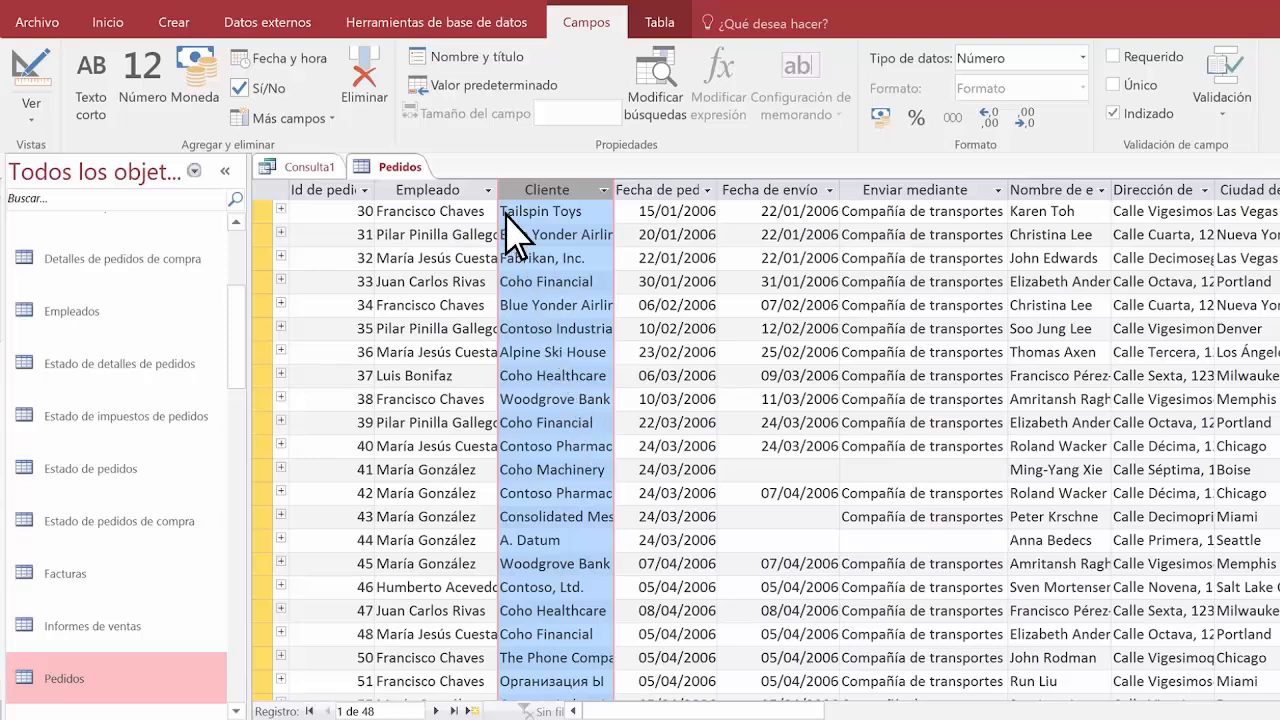
# Examine the database relationships between Clientes and Pedidos, and look up the Id of Tailspin Toys in the Clientes table.
pyautogui.click(440, 38)
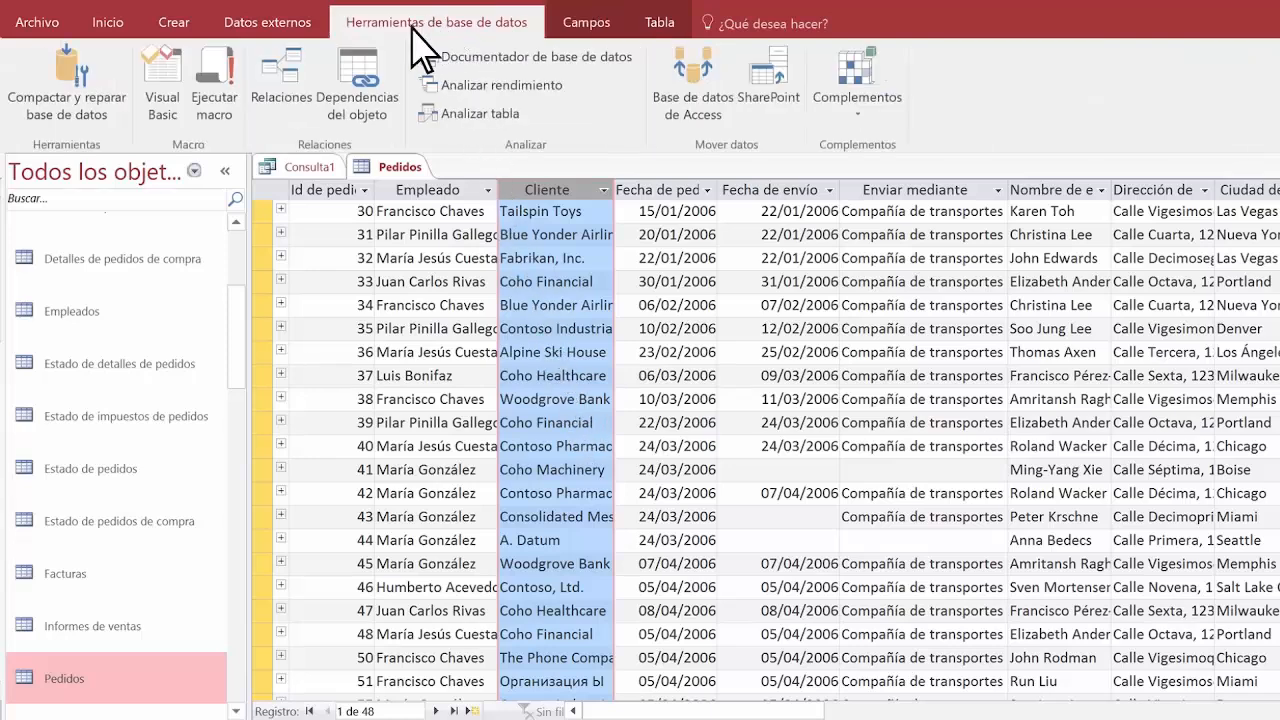
pyautogui.click(285, 85)
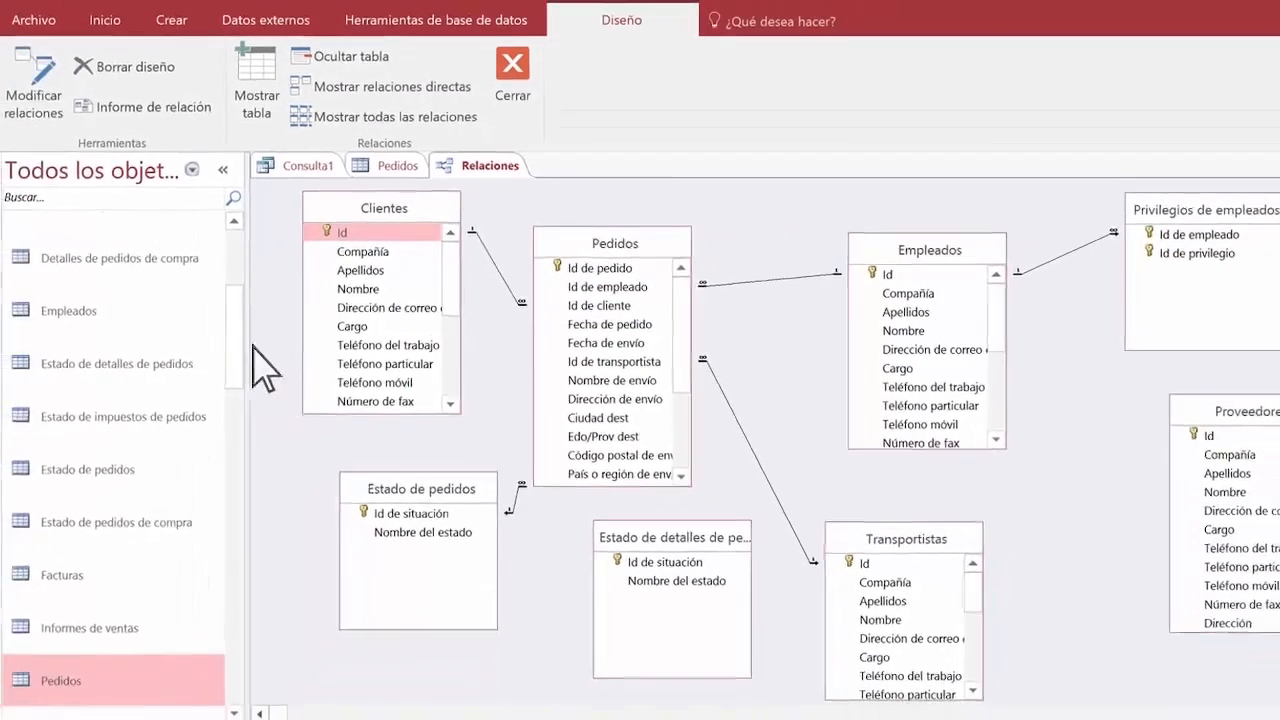
pyautogui.moveTo(235, 338); pyautogui.dragTo(235, 276)
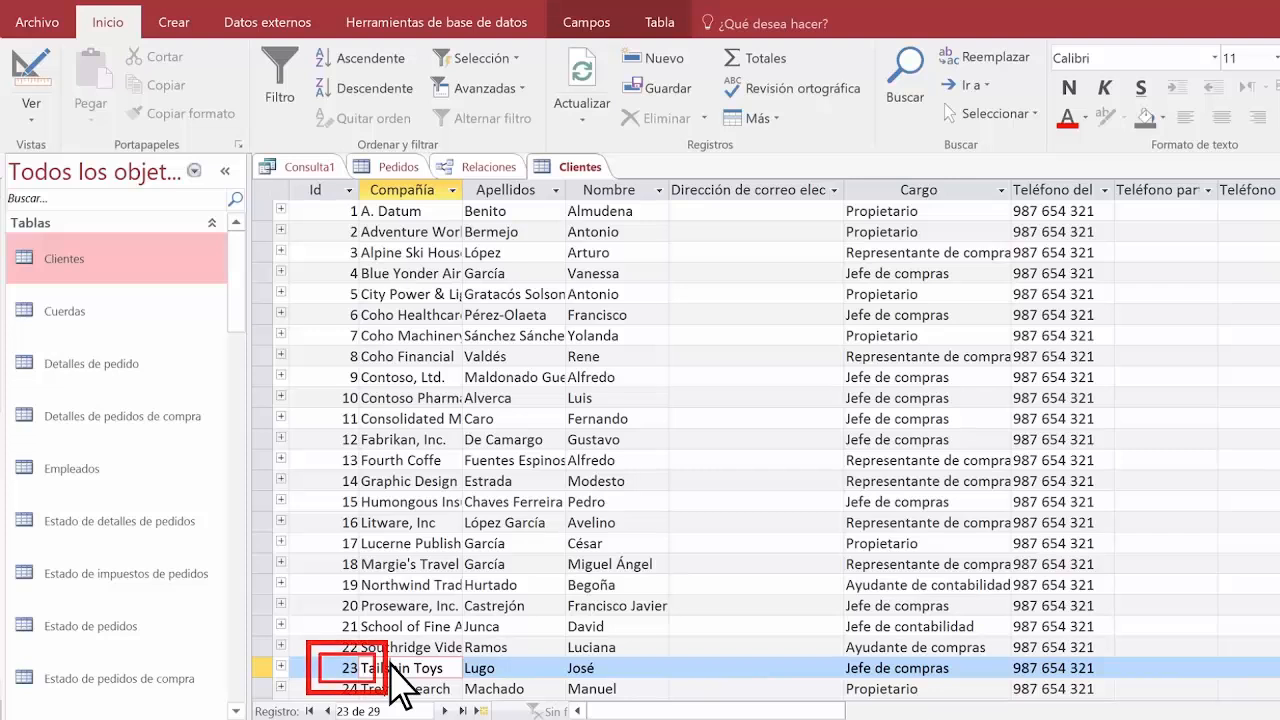
# Return Consulta1 to Design view and enter the Tailspin Toys customer ID as the Id de cliente criterion.
pyautogui.click(309, 168)
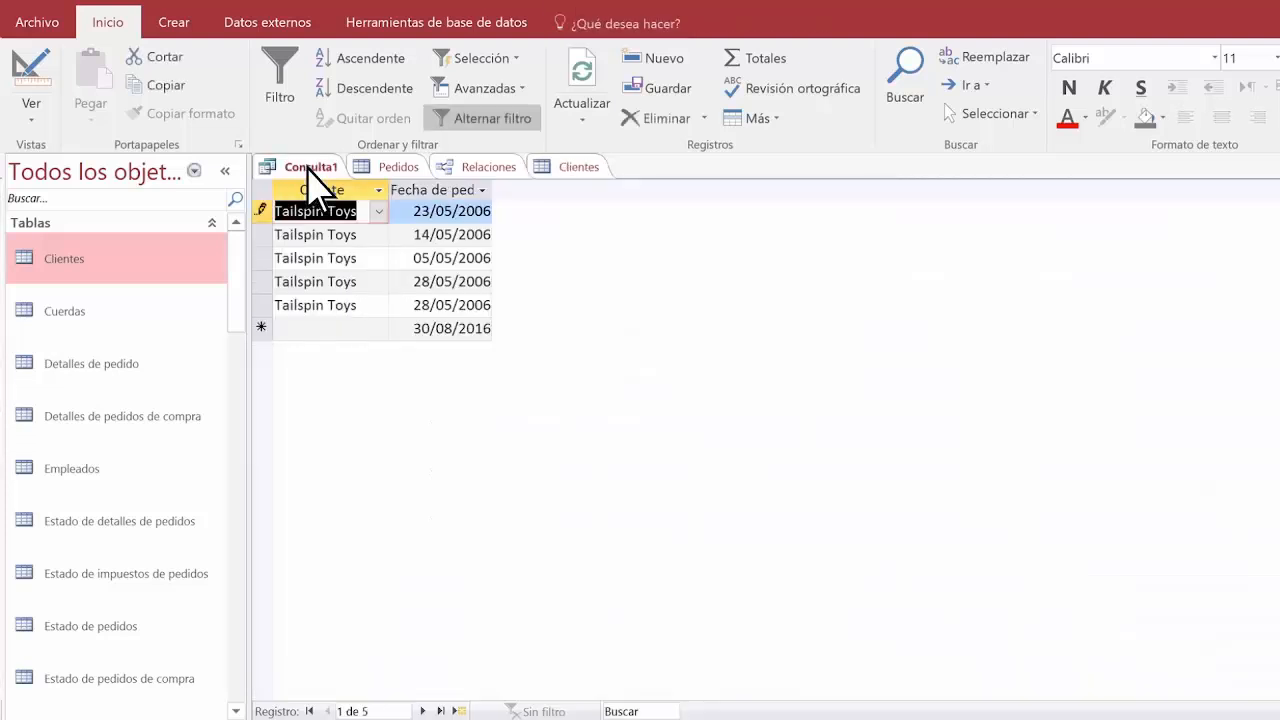
pyautogui.rightClick(308, 170)
pyautogui.click(372, 263)
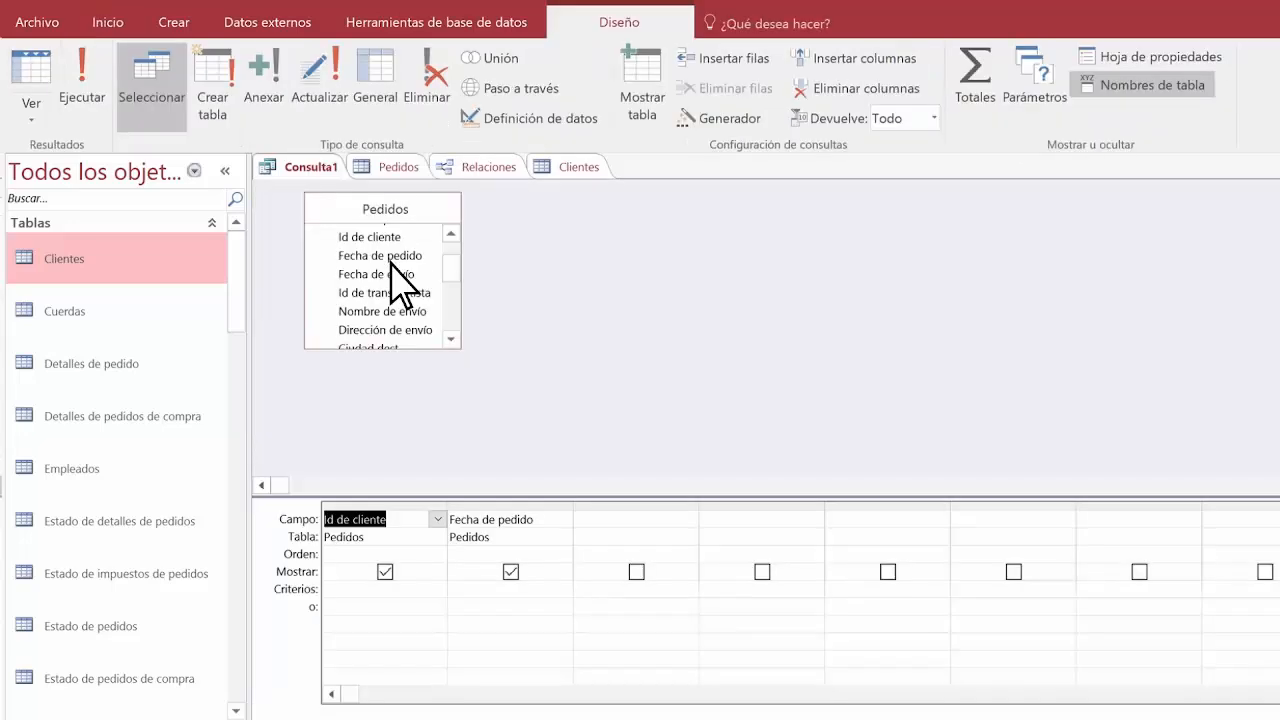
pyautogui.click(347, 589)
pyautogui.write('23')
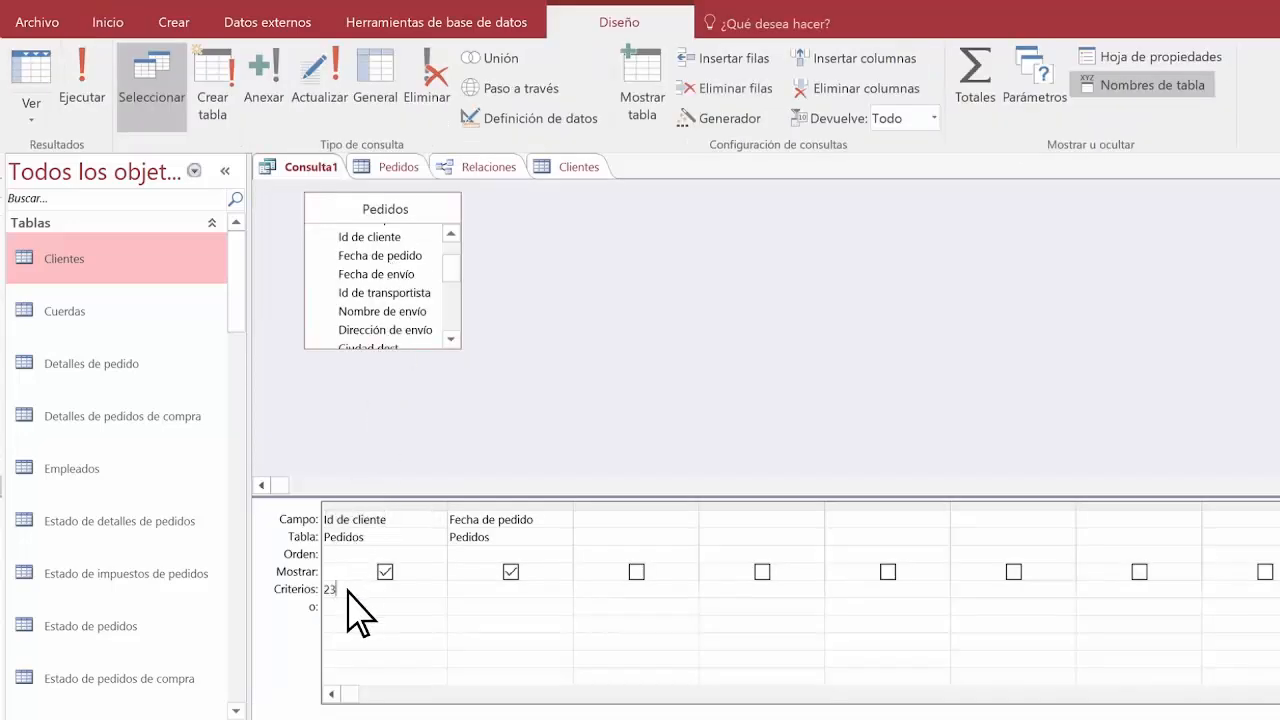
# Widen the Fecha de pedido column, enter the criterion "Between #01/05/2006# And #30/05/2006#" for it, and run the query.
pyautogui.moveTo(573, 540); pyautogui.dragTo(658, 540)
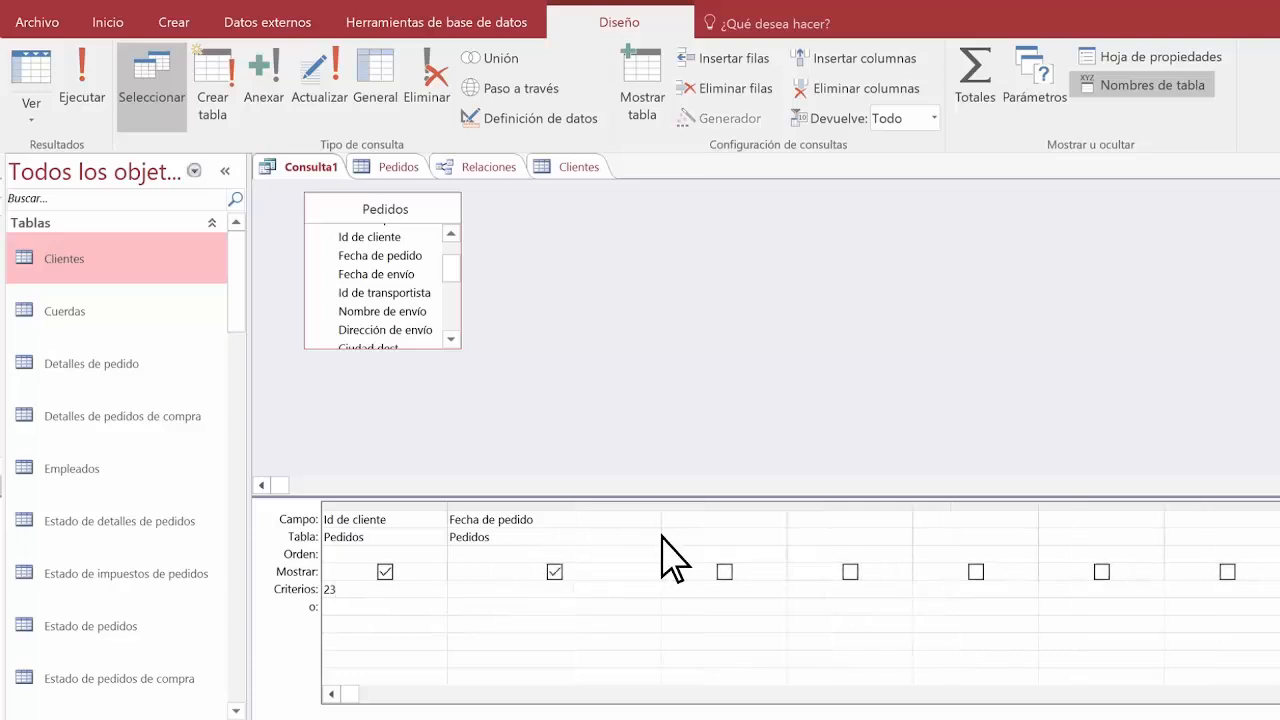
pyautogui.click(543, 590)
pyautogui.write('Between #01/05/2006# And #30/05/2006#')
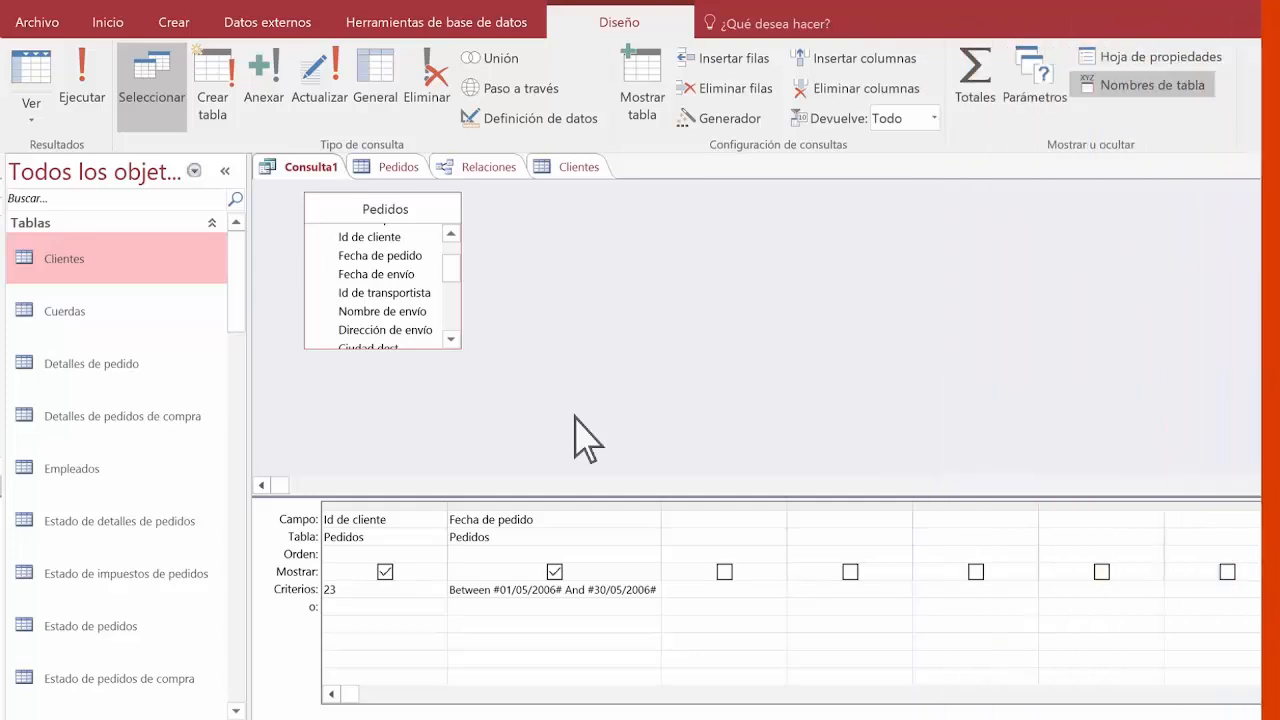
pyautogui.click(70, 86)
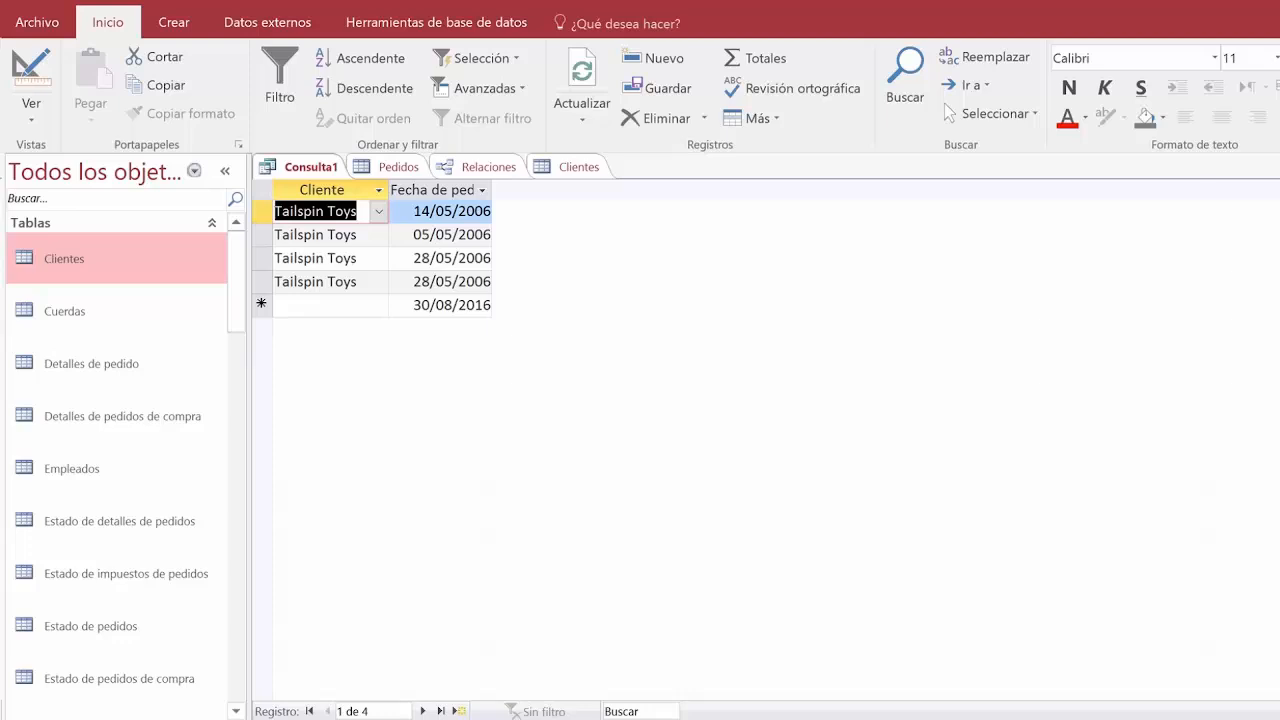
# Hide the Fecha de pedido field from Consulta1's results in Design view and run the query again.
pyautogui.click(31, 90)
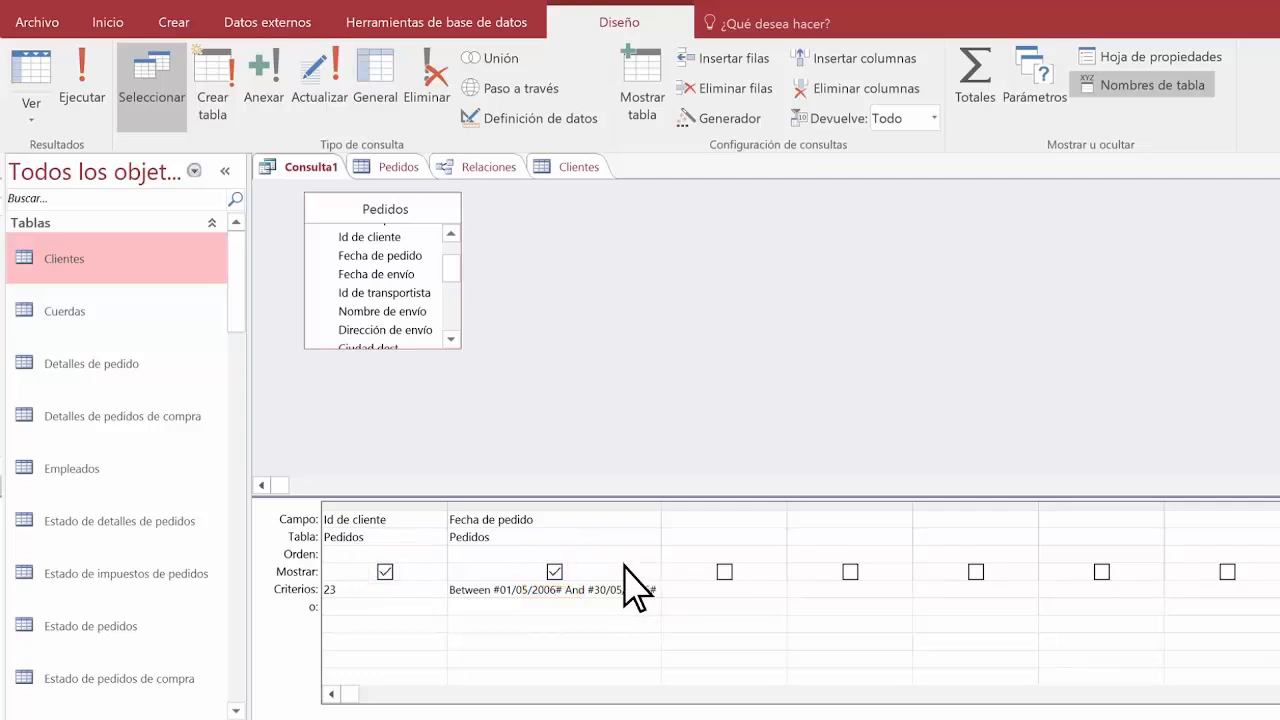
pyautogui.click(554, 571)
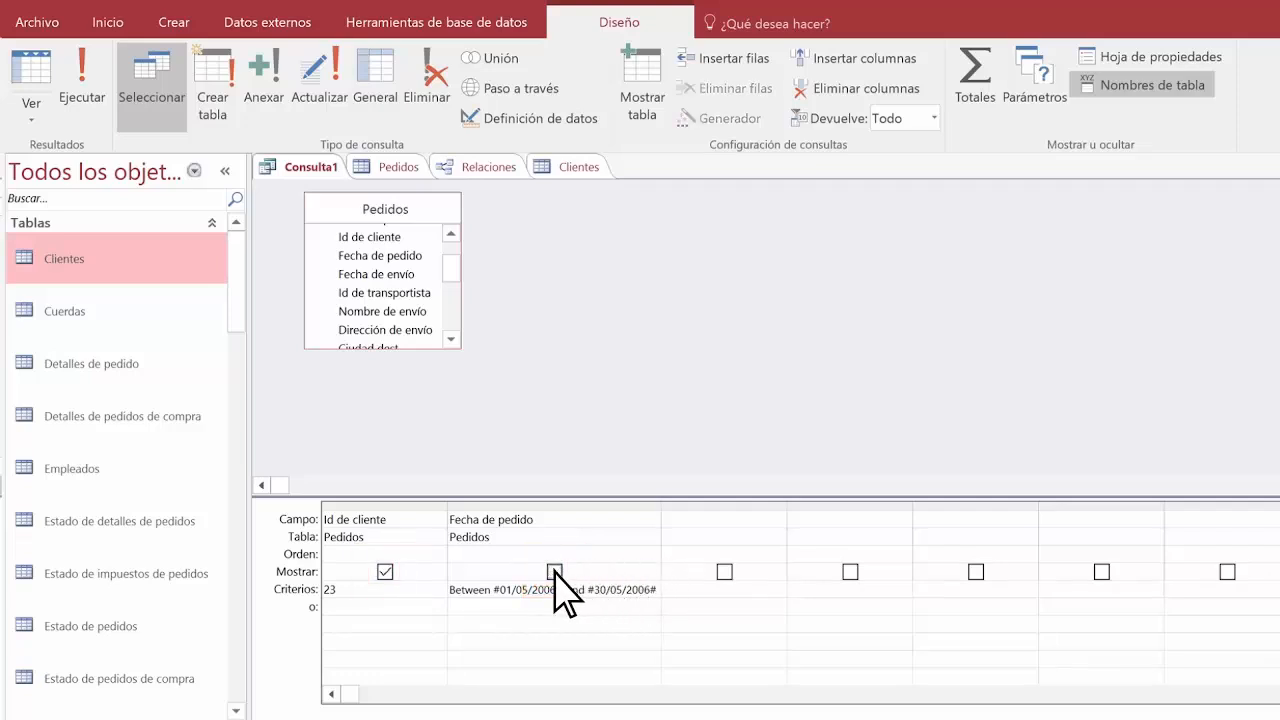
pyautogui.click(70, 86)
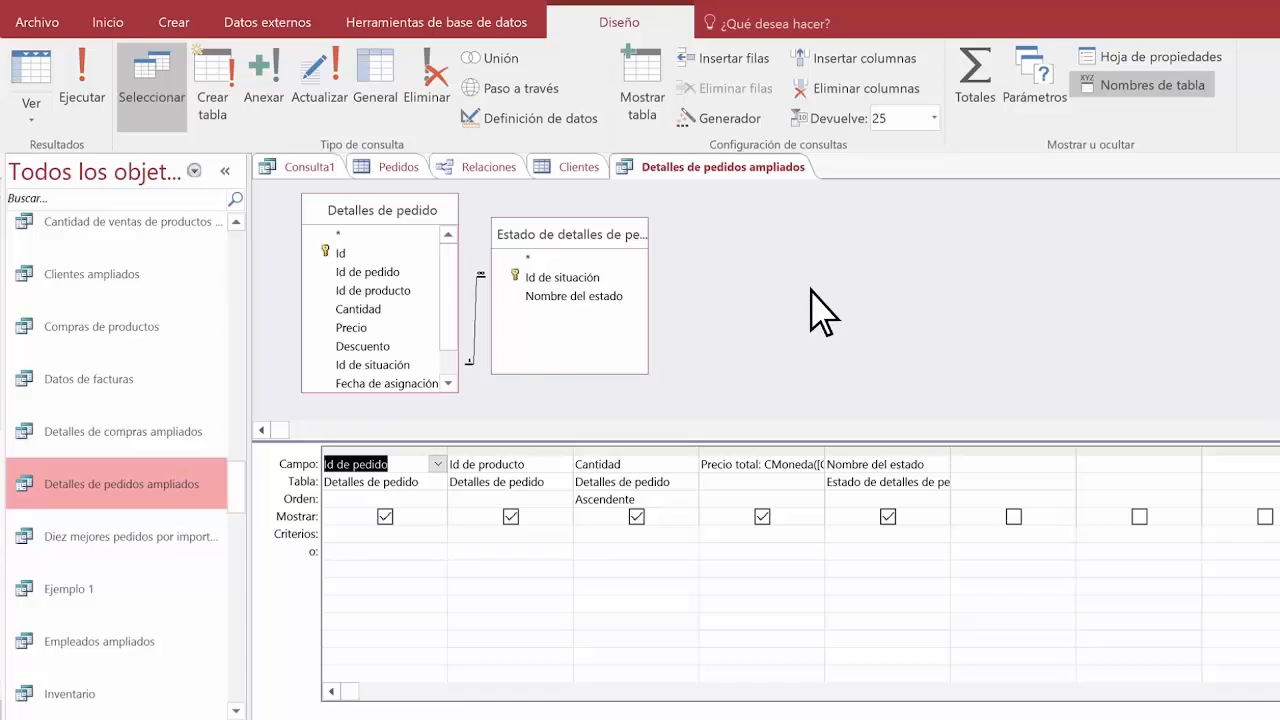
# Set the Detalles de pedidos ampliados query to return 25 records and sort Cantidad in ascending order.
pyautogui.click(934, 118)
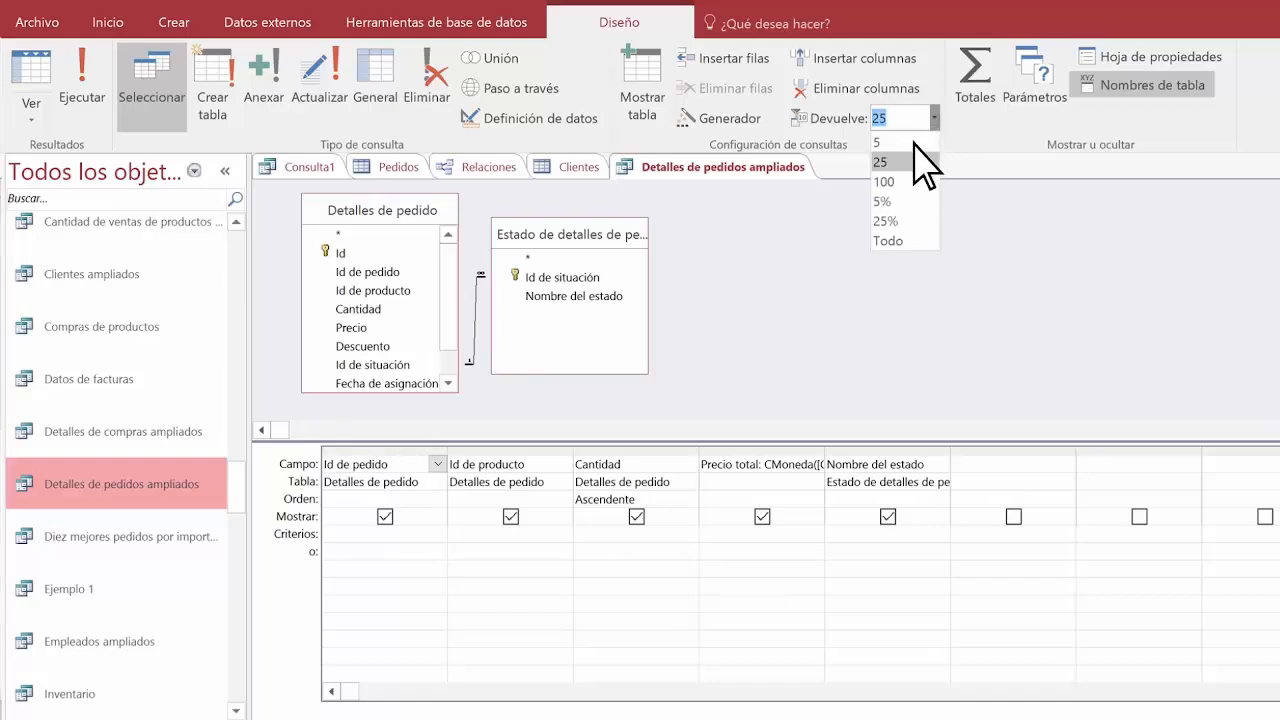
pyautogui.click(899, 162)
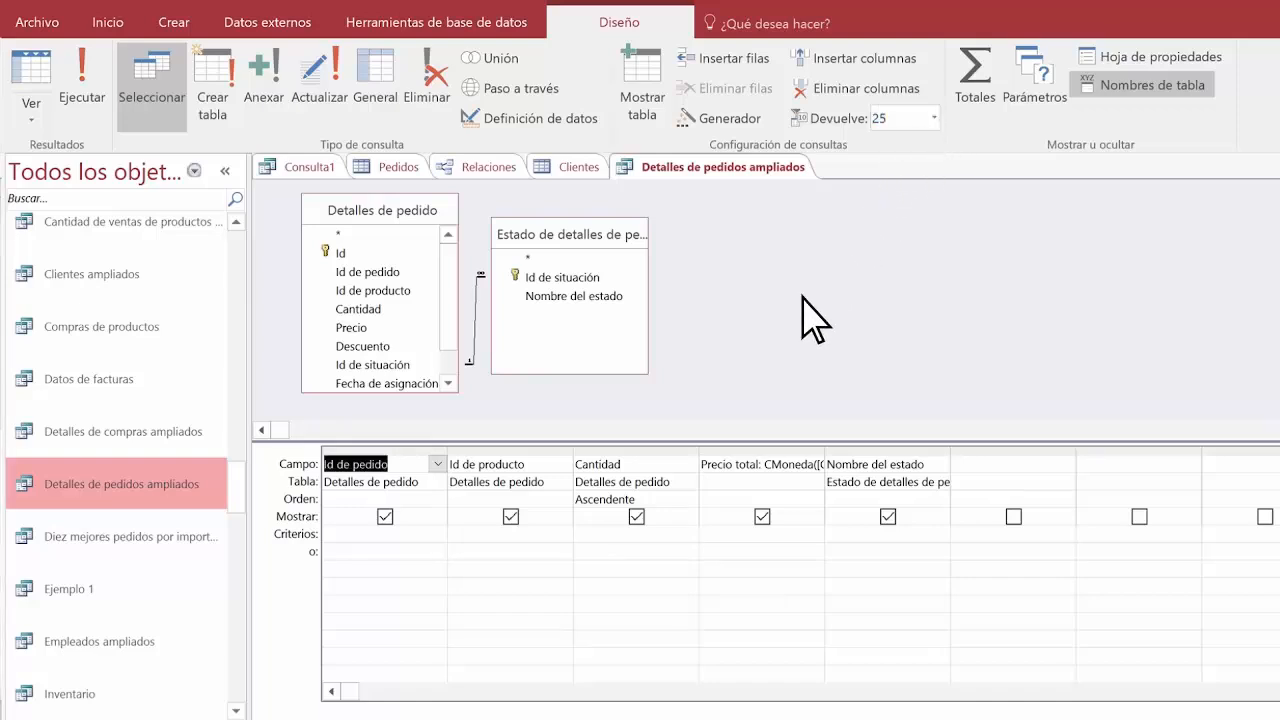
pyautogui.click(656, 499)
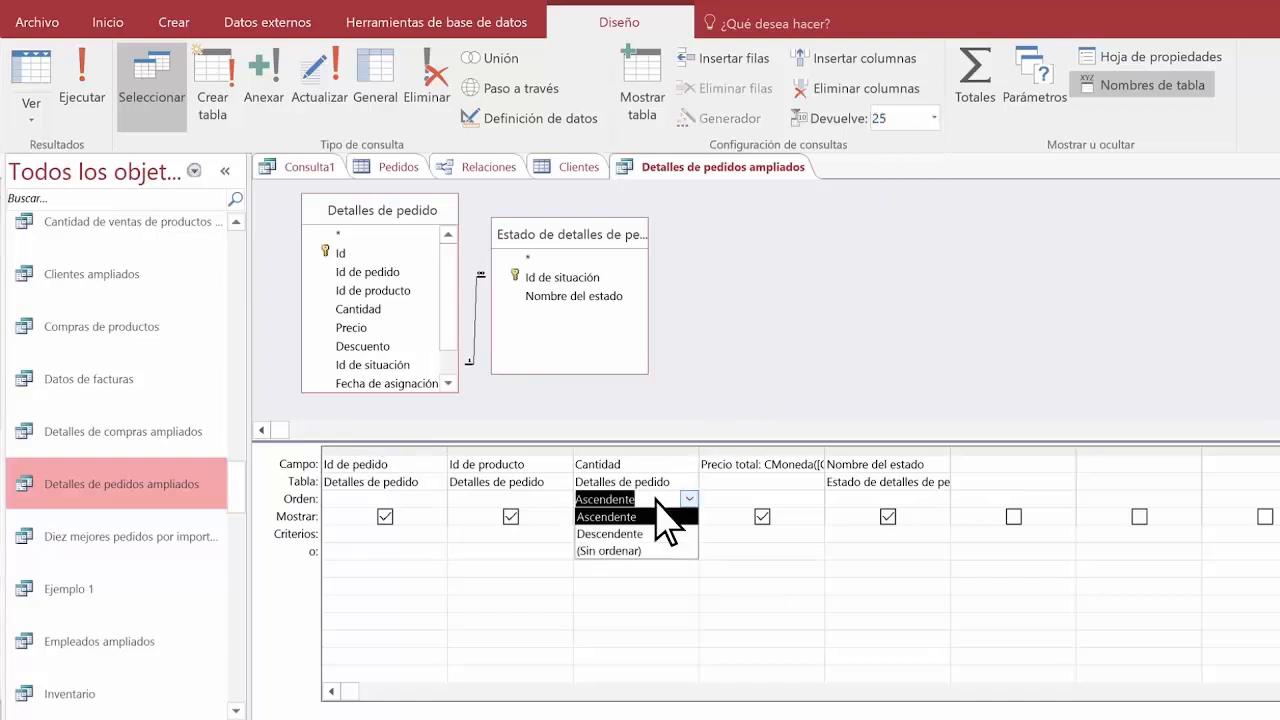
pyautogui.click(615, 517)
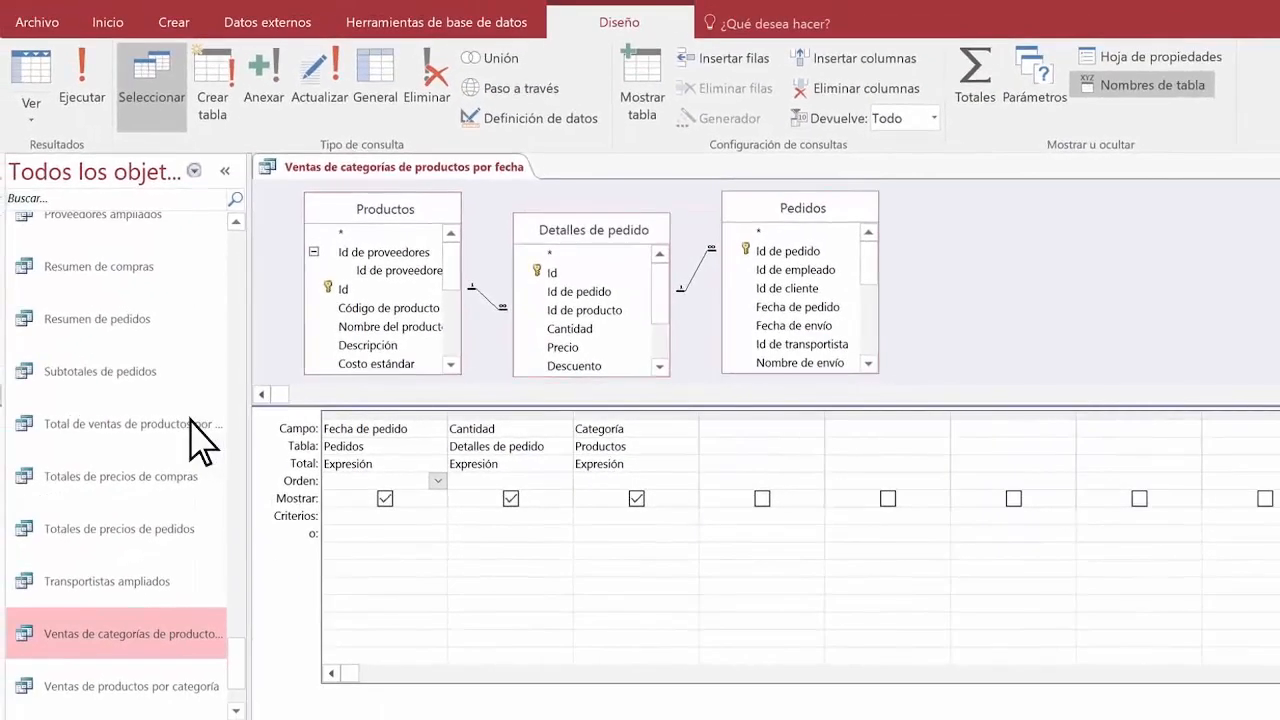
# Run the Ventas de categorías de productos por fecha query to view its ungrouped records, and return it to Design view.
pyautogui.click(84, 100)
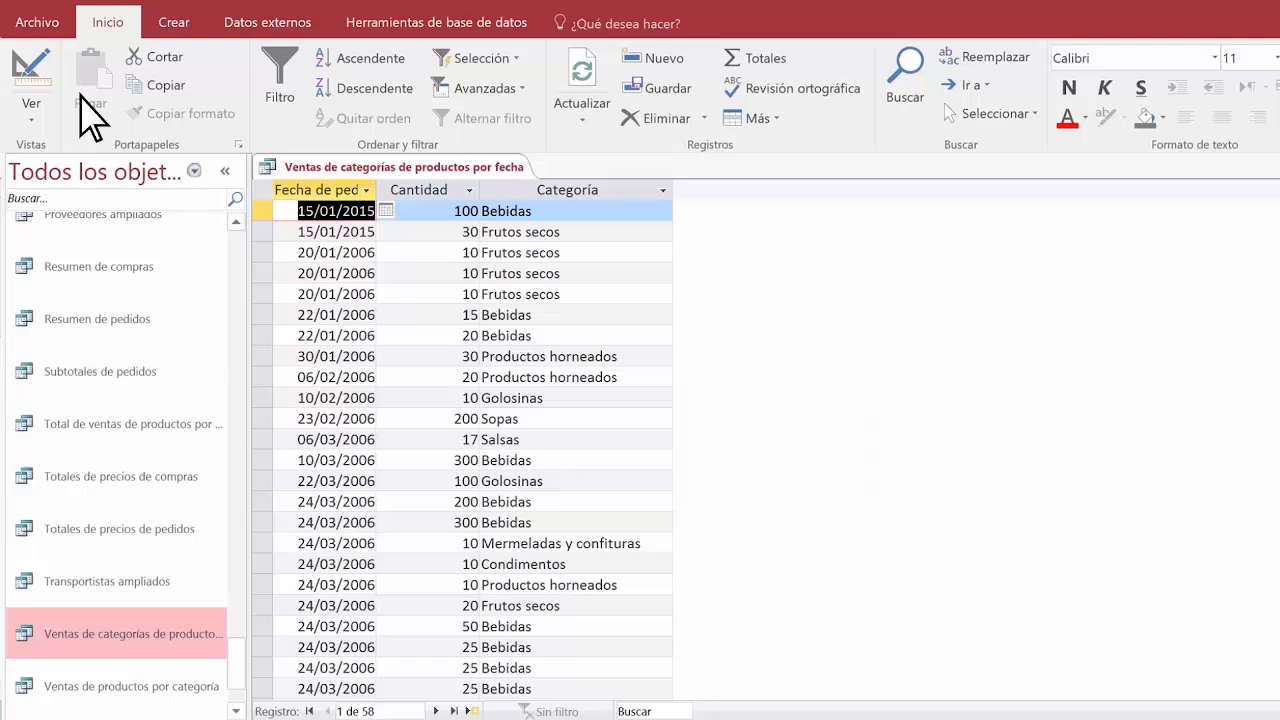
pyautogui.rightClick(322, 168)
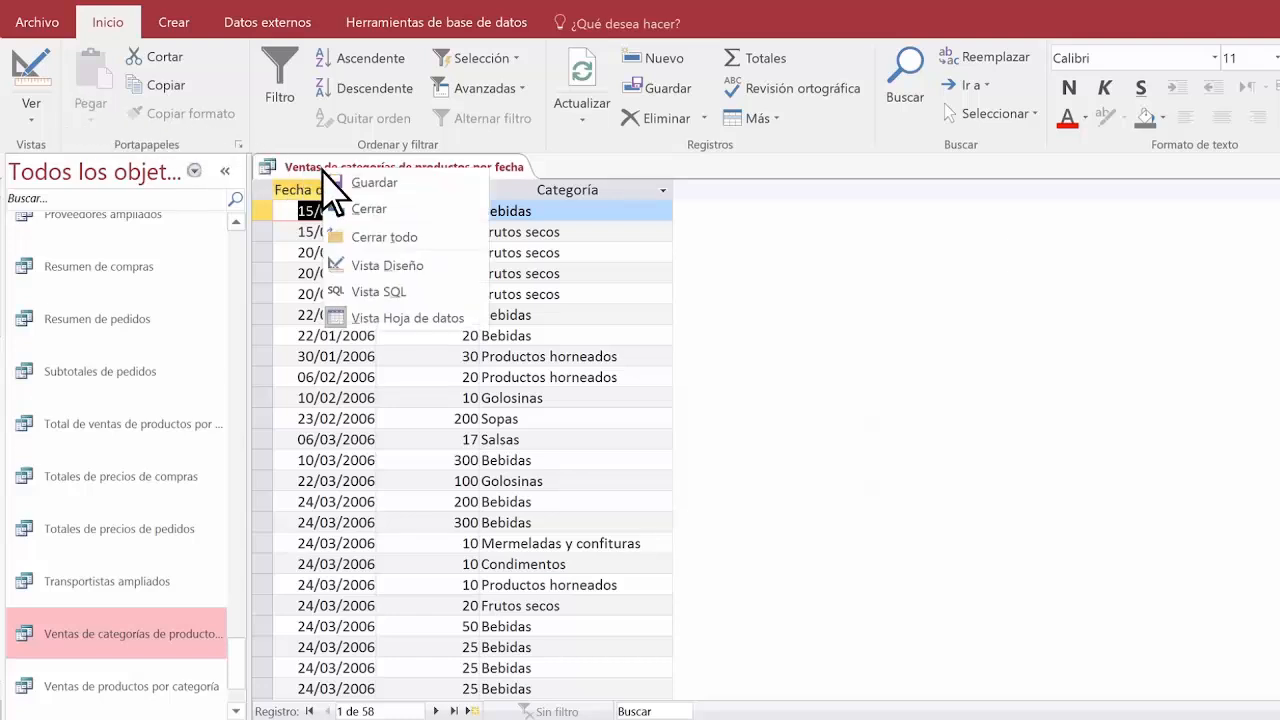
pyautogui.click(385, 264)
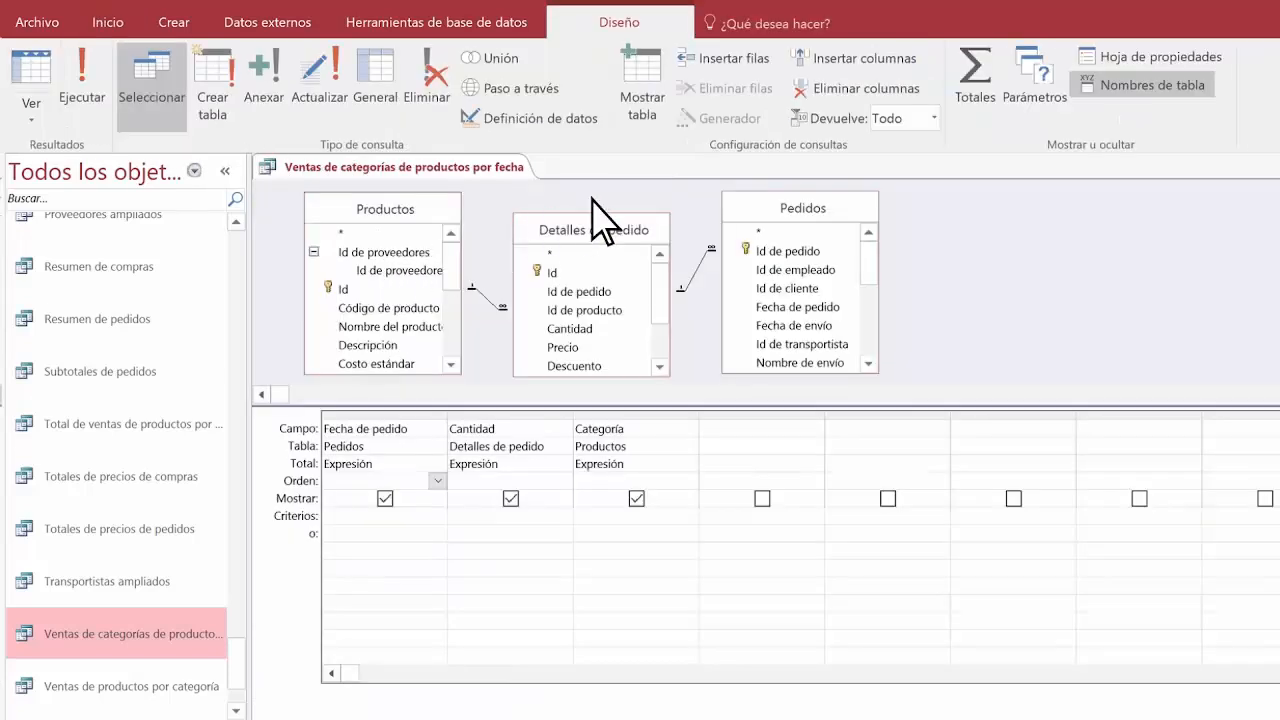
# Enable totals in the query, group by Categoría with Suma for Cantidad, leave out Fecha de pedido, and run it.
pyautogui.click(976, 100)
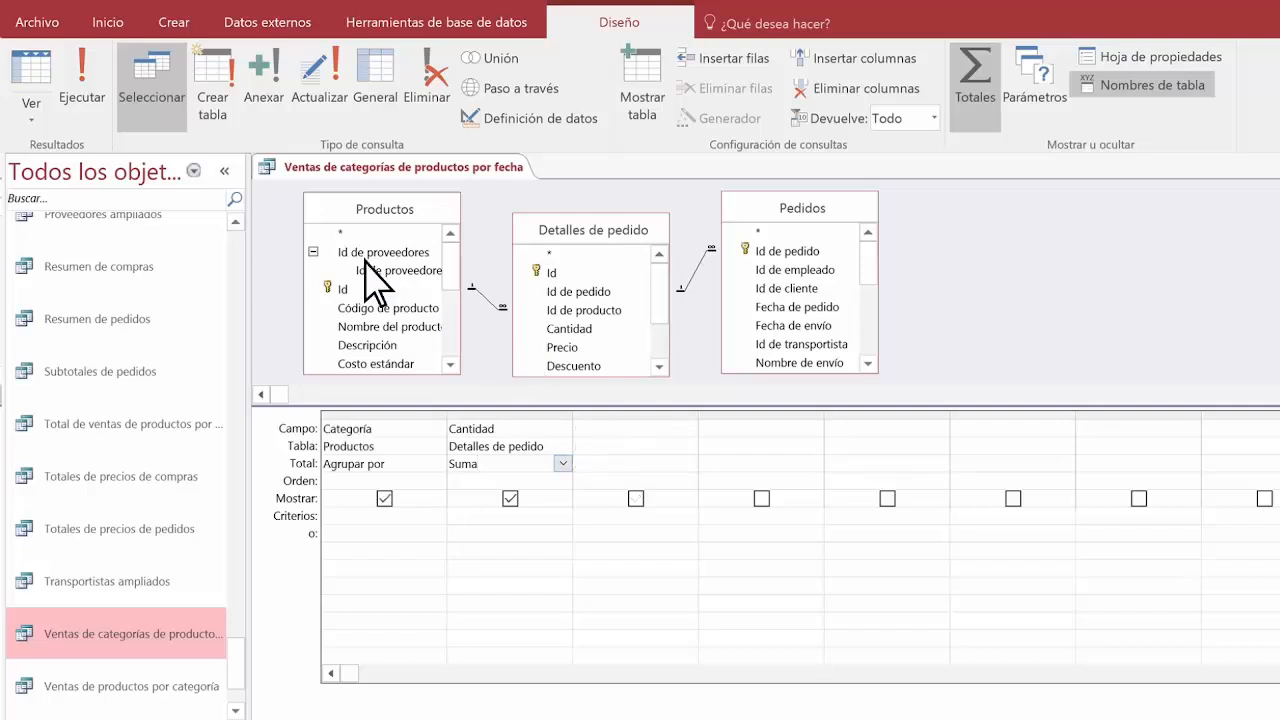
pyautogui.click(72, 92)
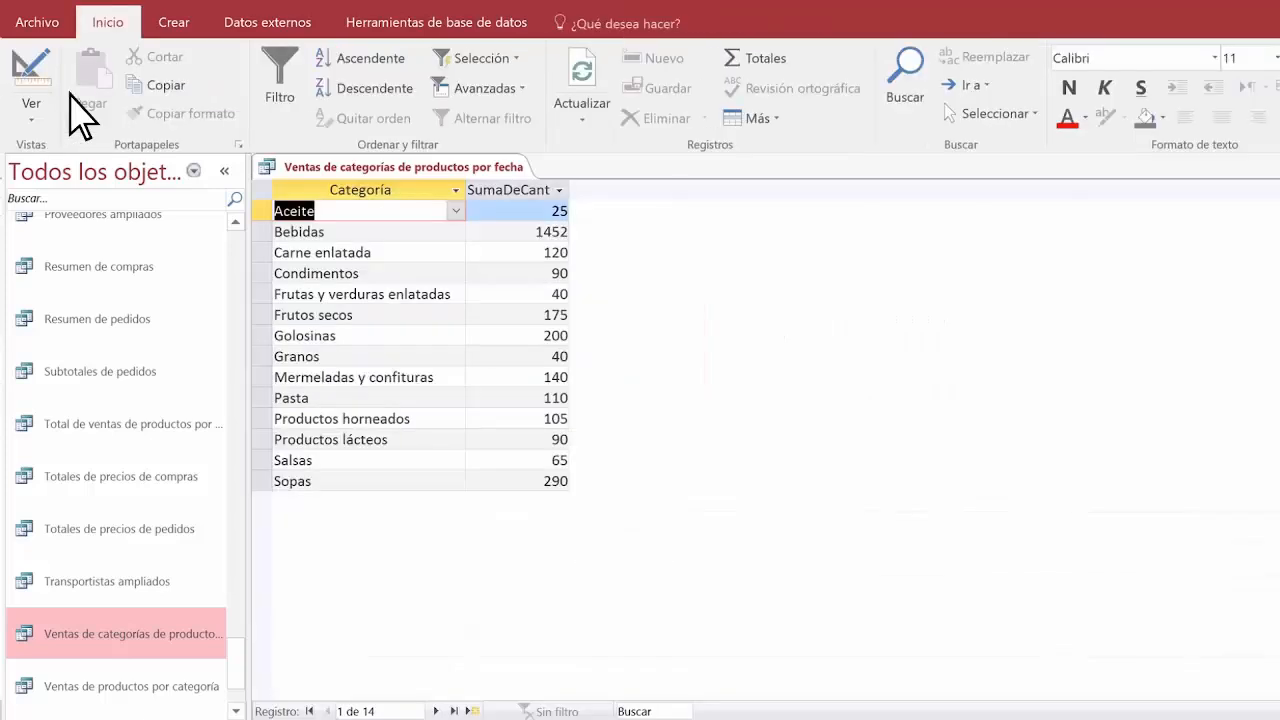
# Sort the category totals by SumaDeCantidad from largest to smallest, and re-sort them from smallest to largest.
pyautogui.click(560, 192)
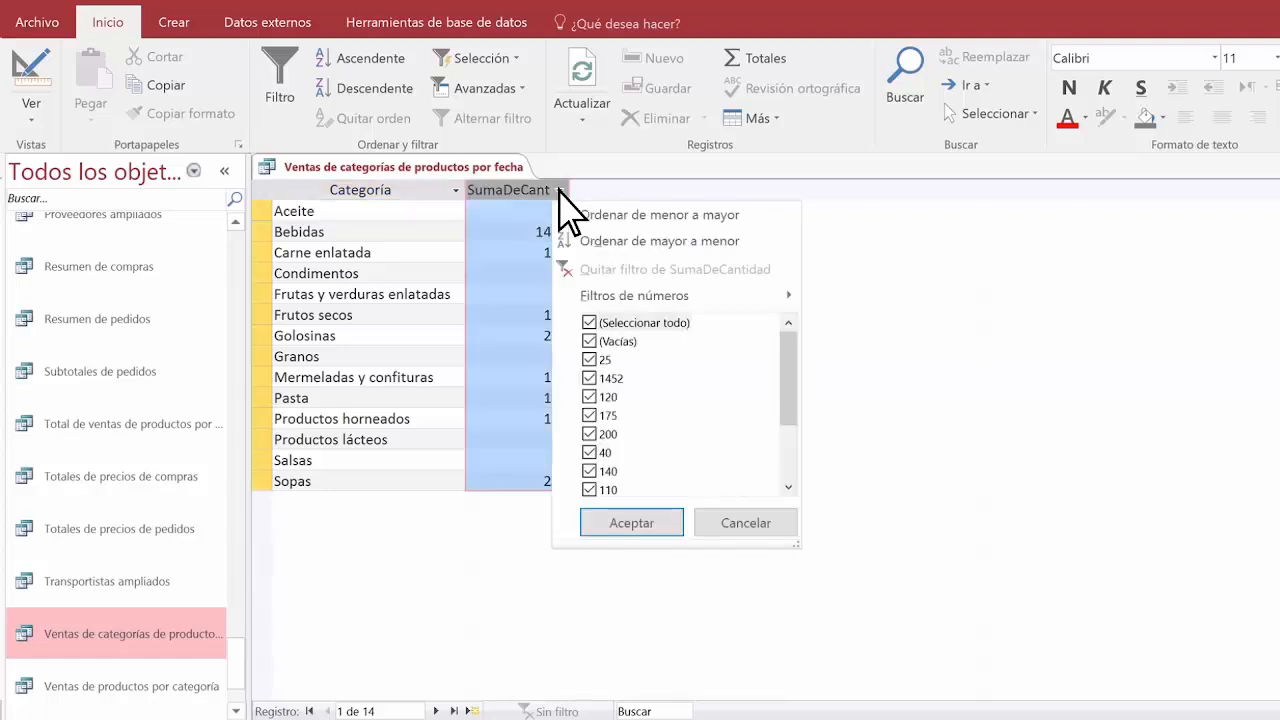
pyautogui.click(660, 240)
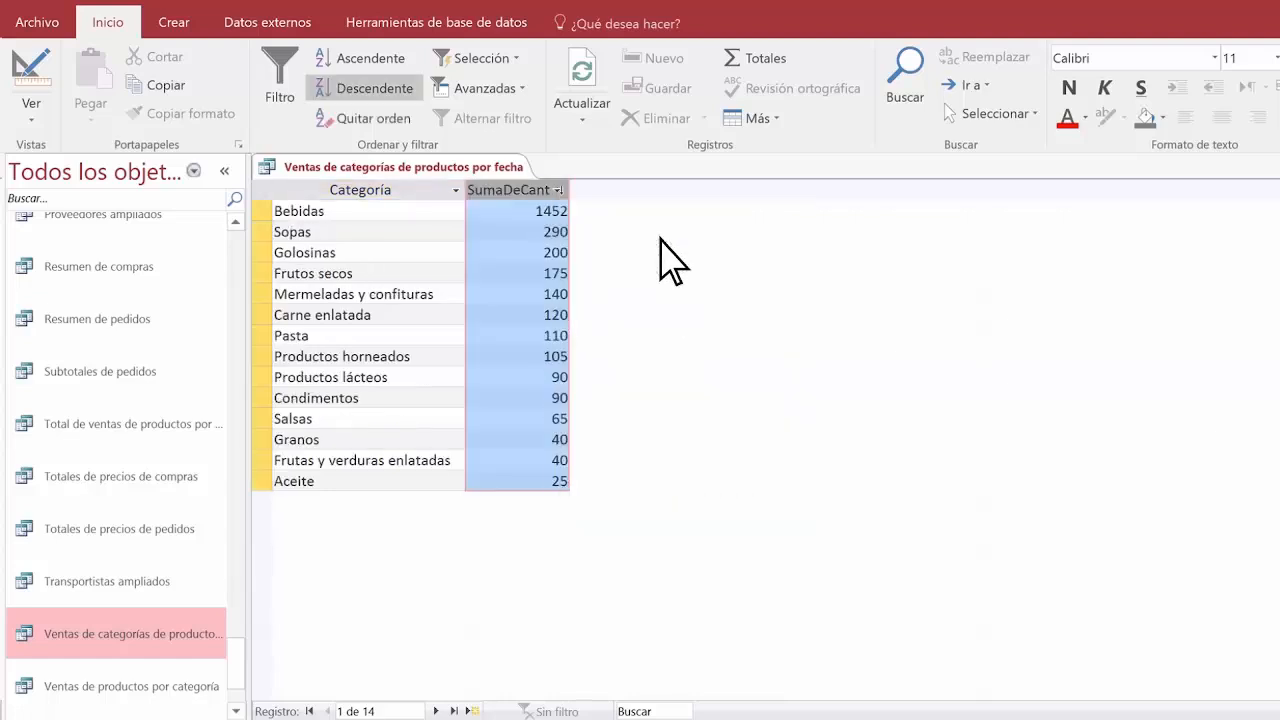
pyautogui.click(558, 190)
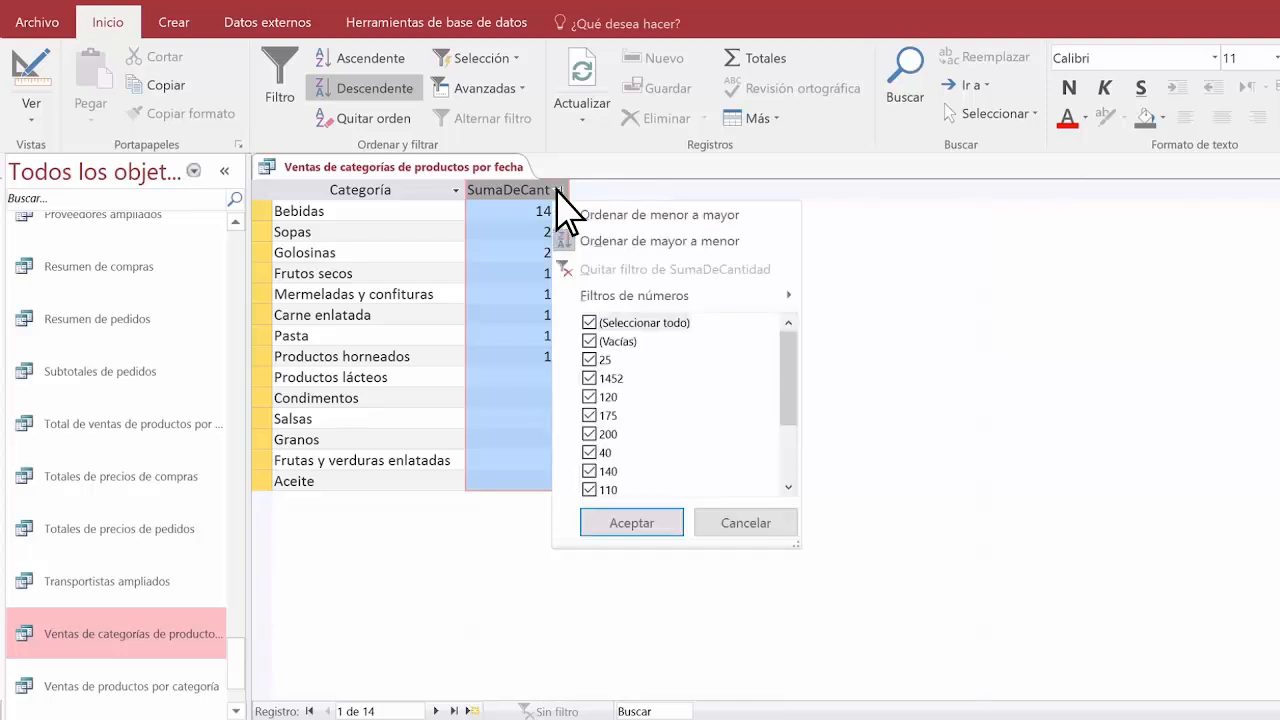
pyautogui.click(655, 214)
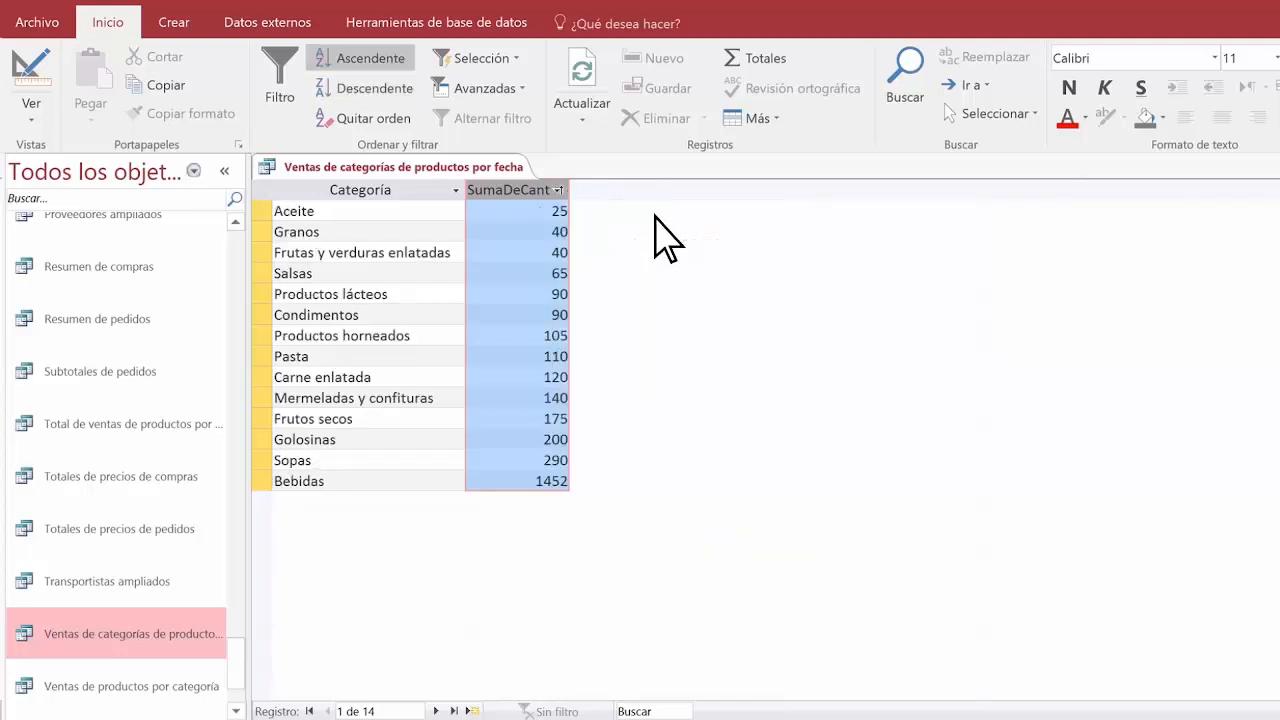